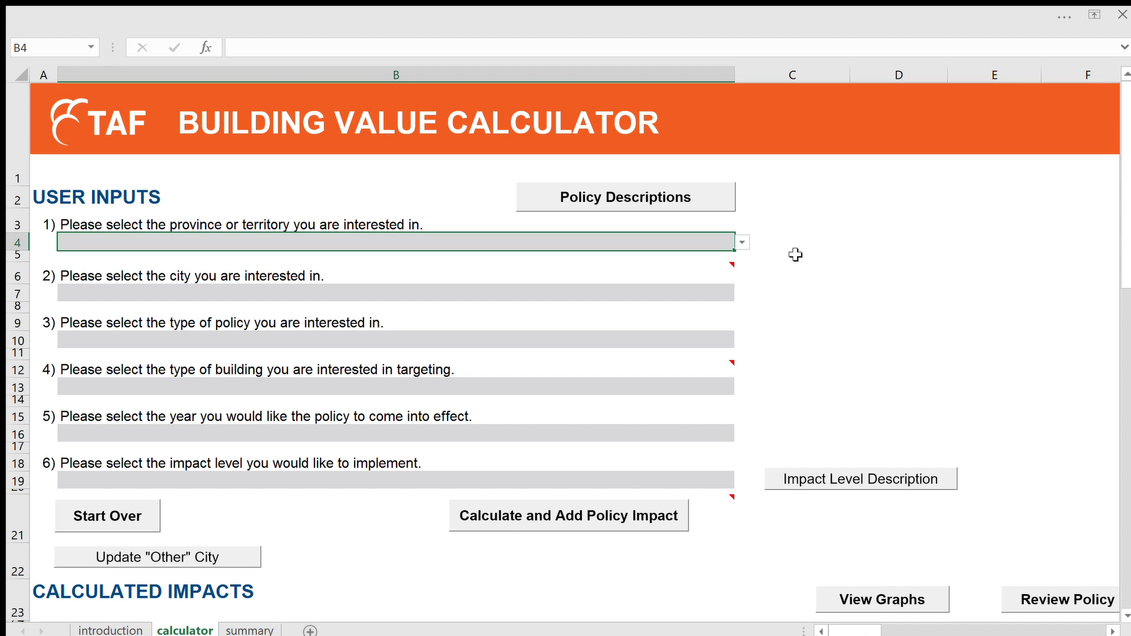
- Set the province to Ontario and the city to Toronto in the user inputs
scroll(792, 315, "down", 2)
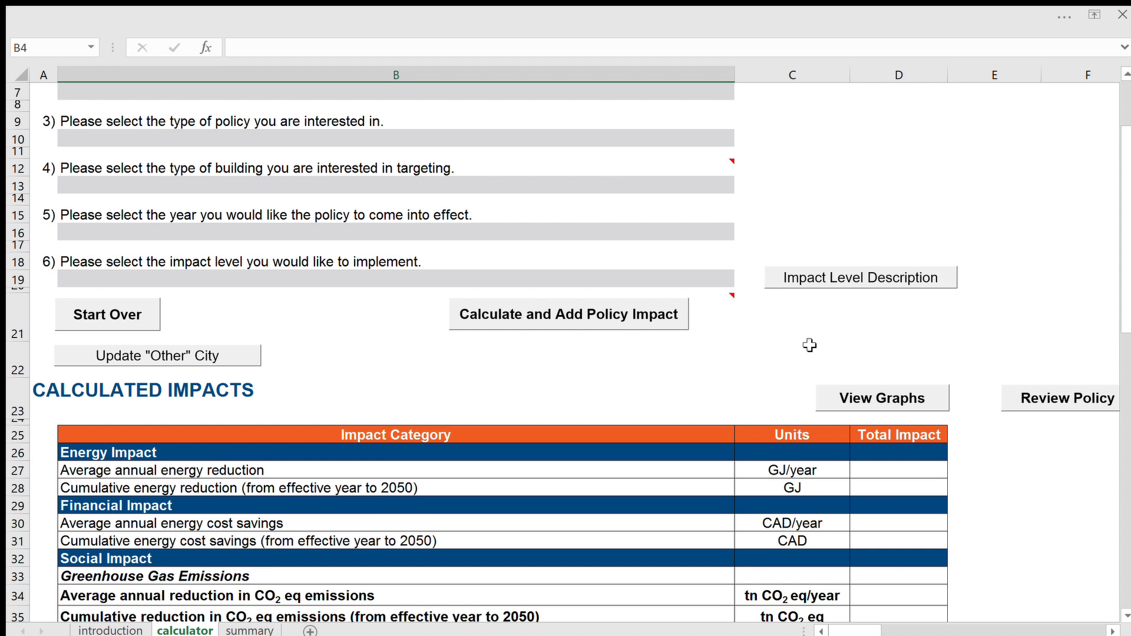
scroll(809, 346, "up", 2)
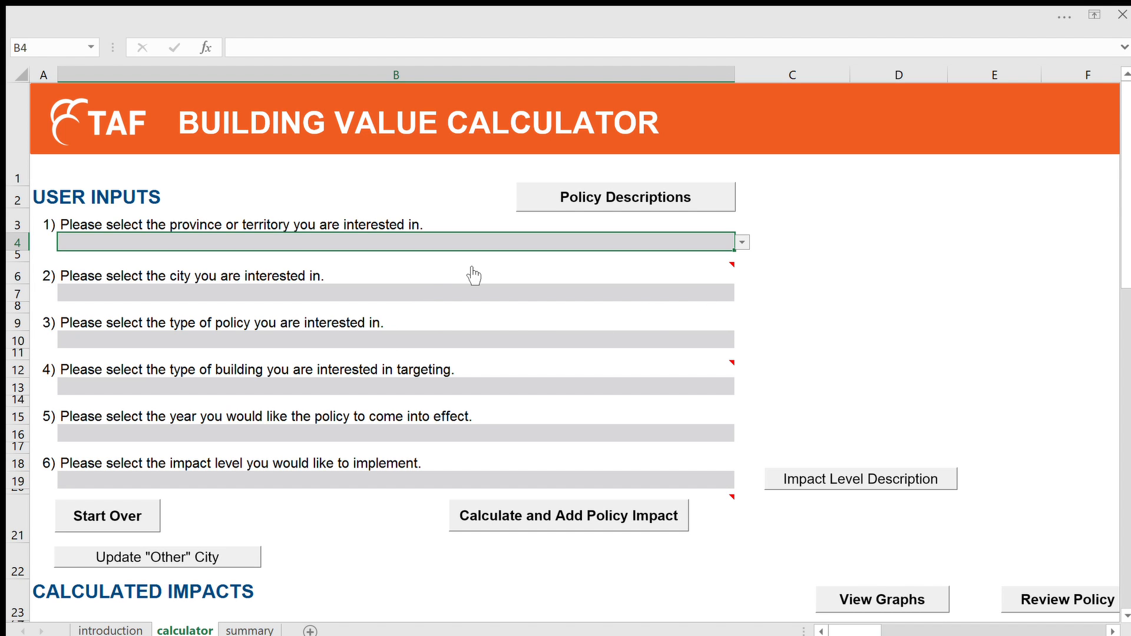
type("Ontario")
left_click(407, 298)
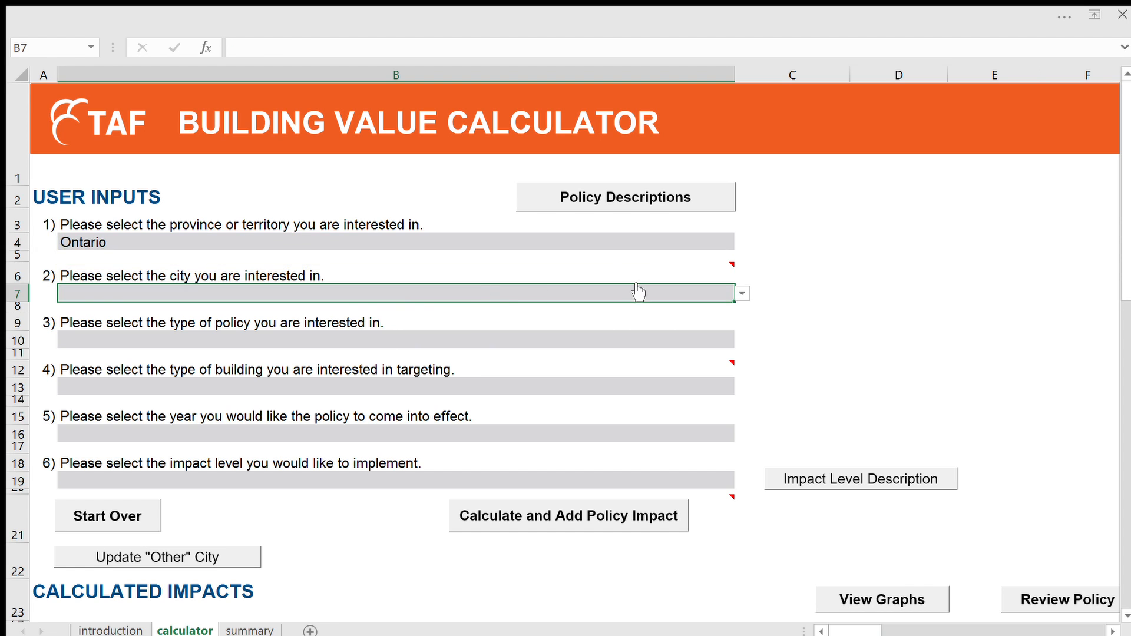
left_click(595, 361)
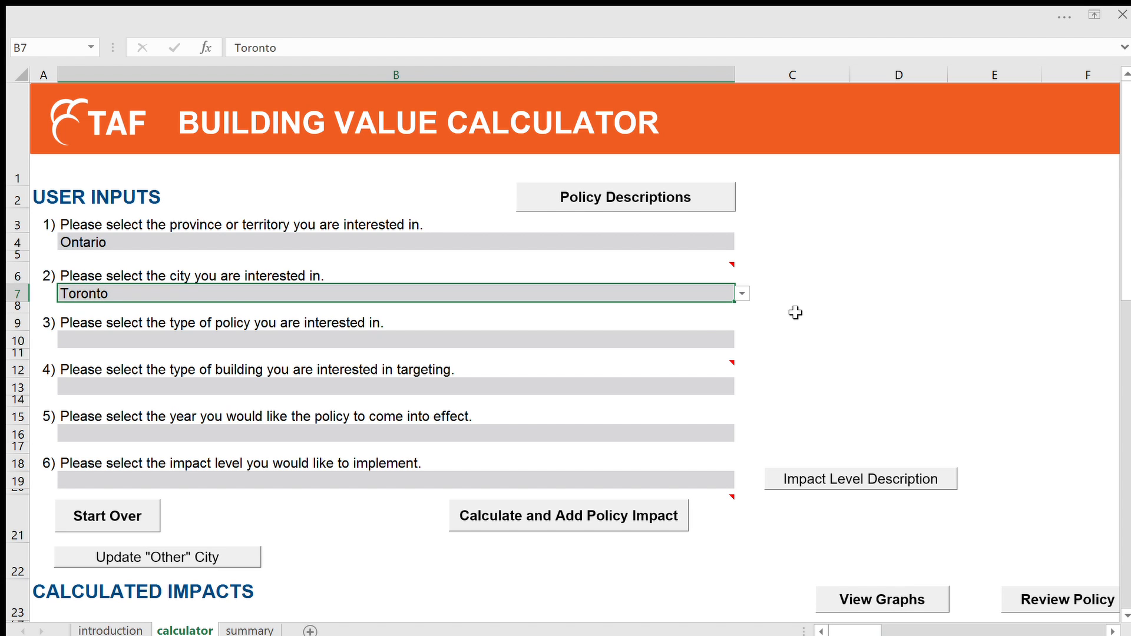
- Set the policy type to Minimum Performance Standards for New Buildings and the building type to commercial
left_click(671, 340)
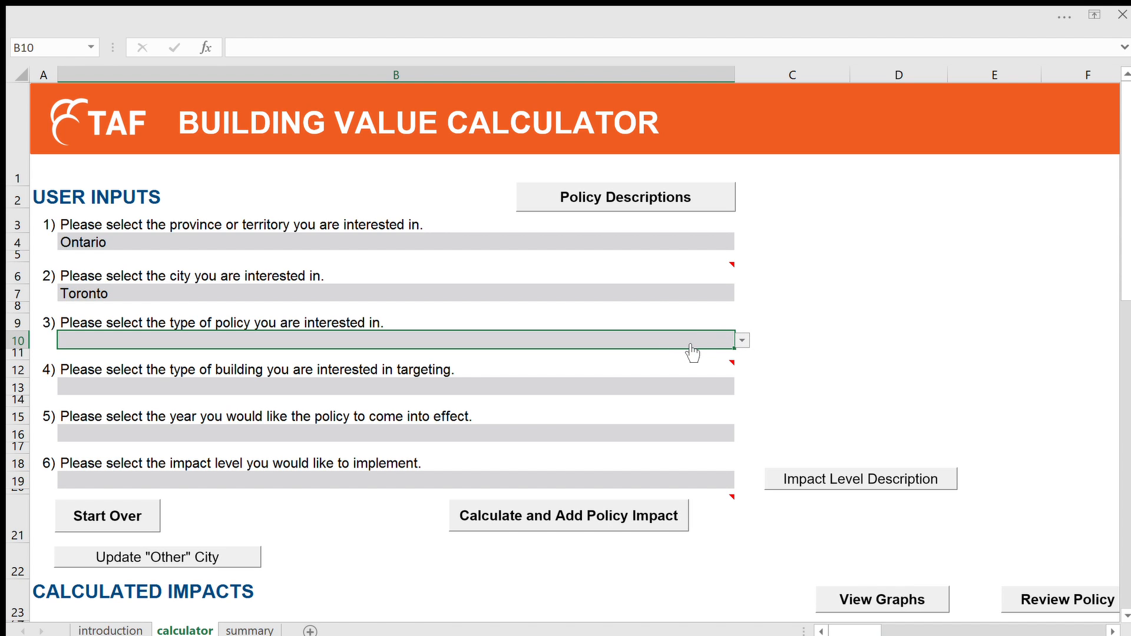
left_click(606, 394)
left_click(600, 392)
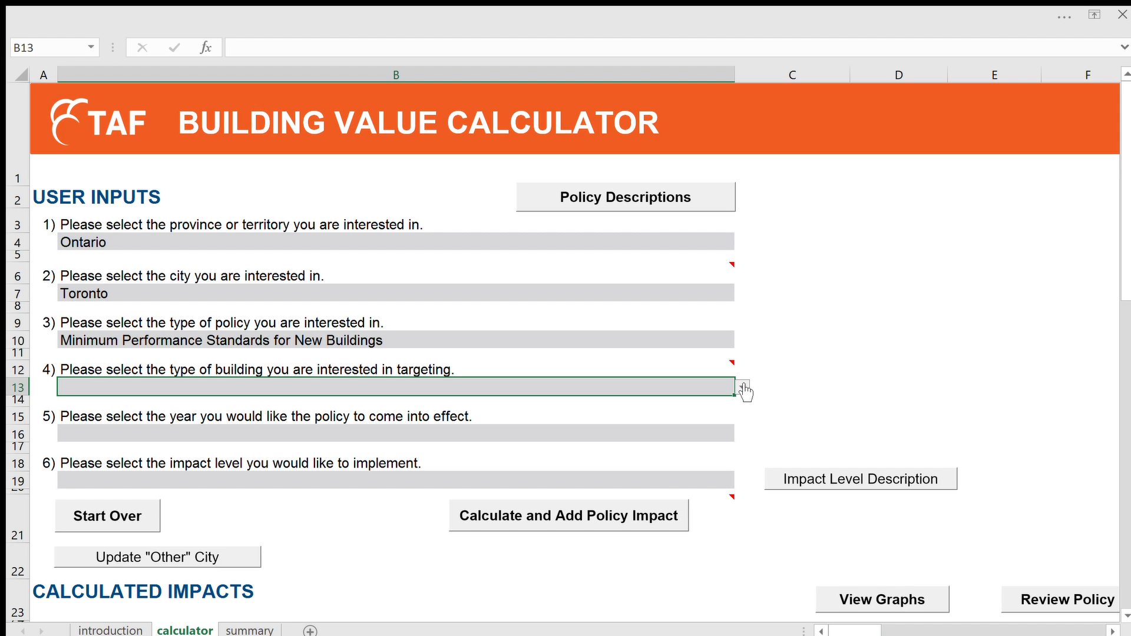
left_click(682, 429)
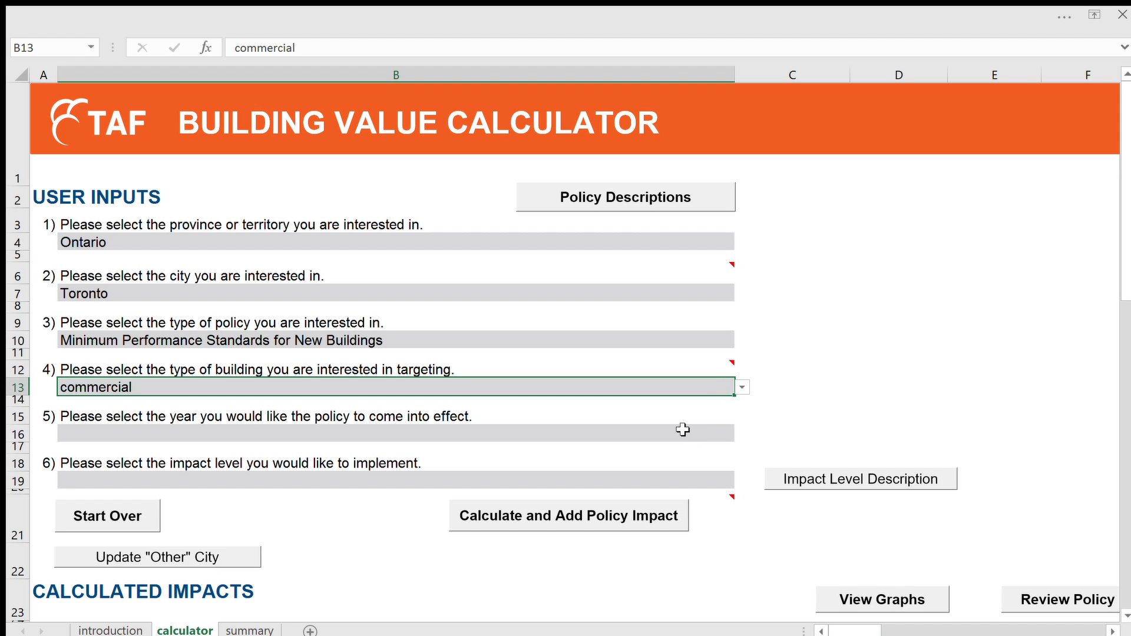
- Set the year the policy comes into effect to 2020 and the impact level to low
left_click(687, 438)
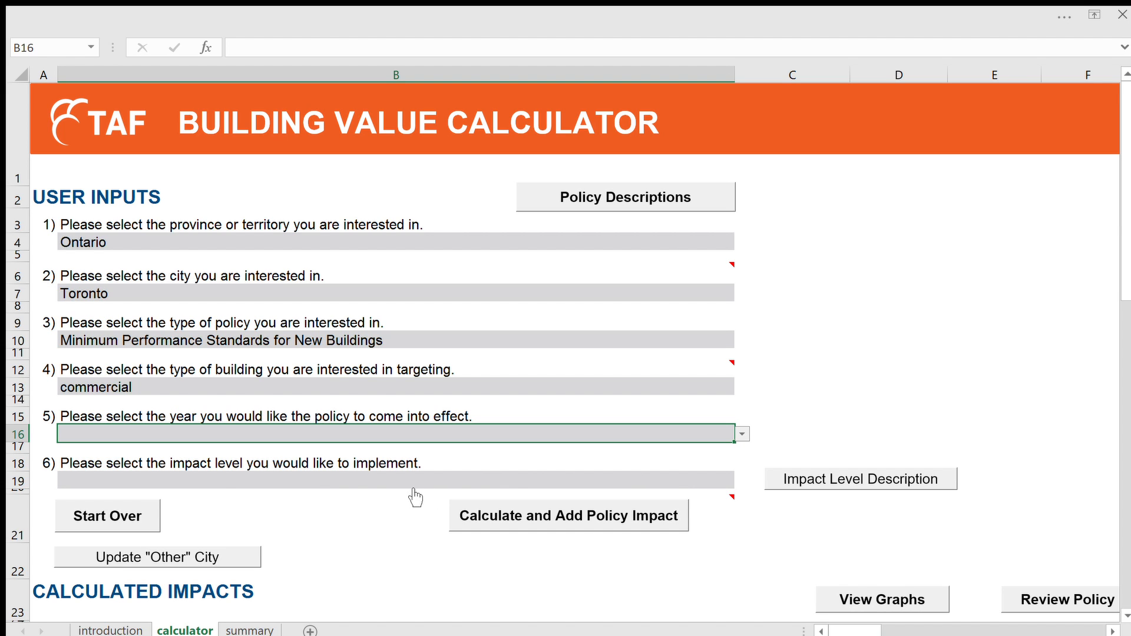
type("2020")
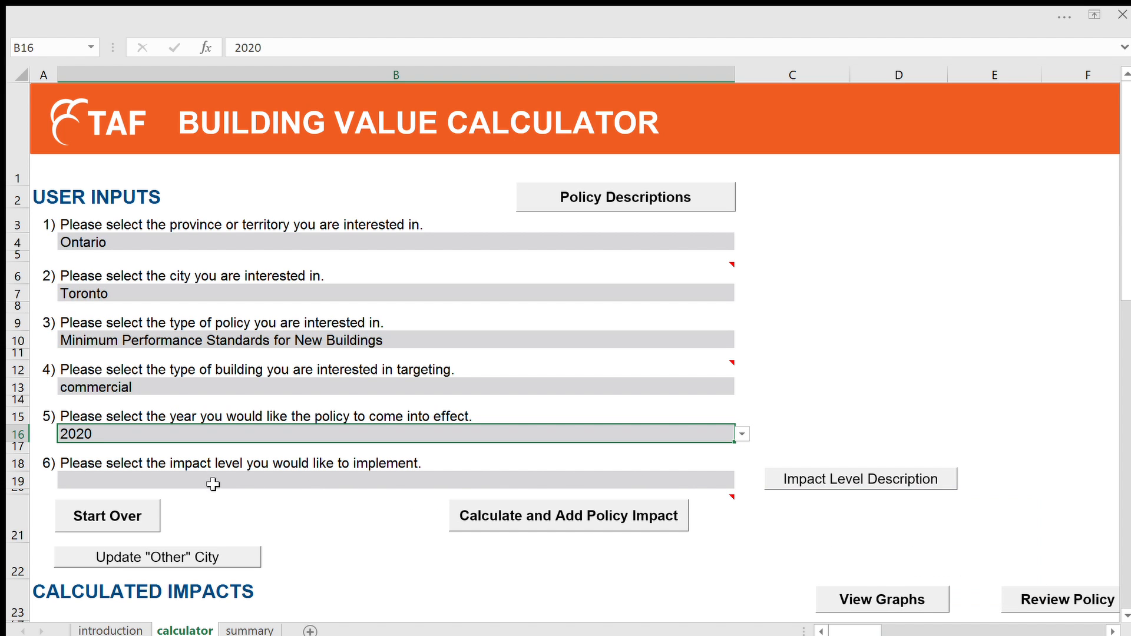
left_click(720, 484)
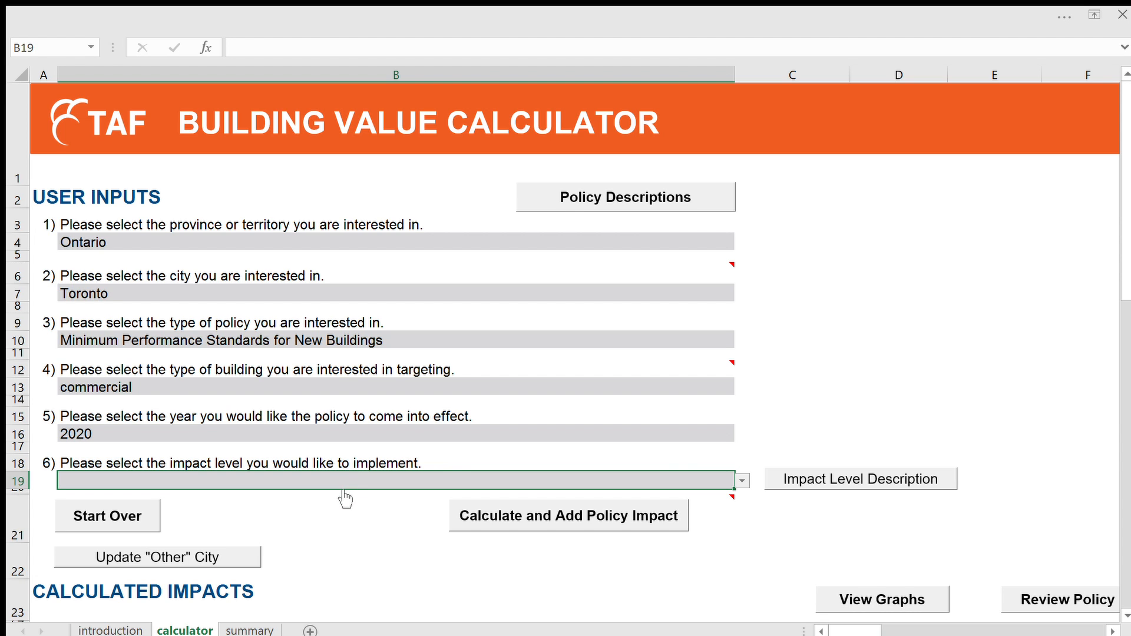
type("low")
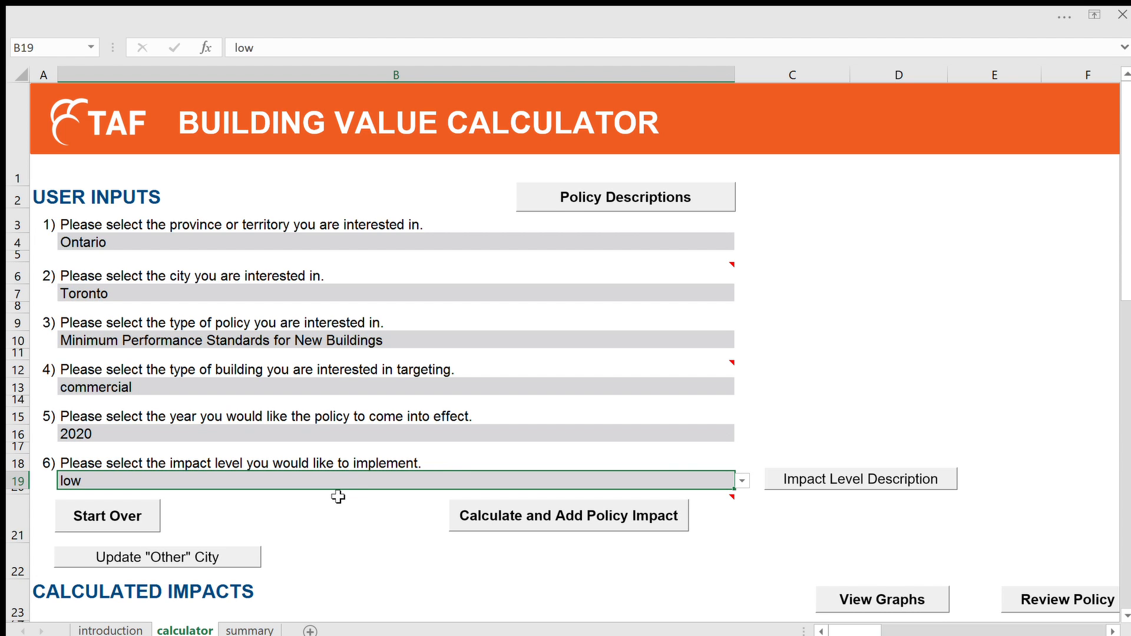
key("Return")
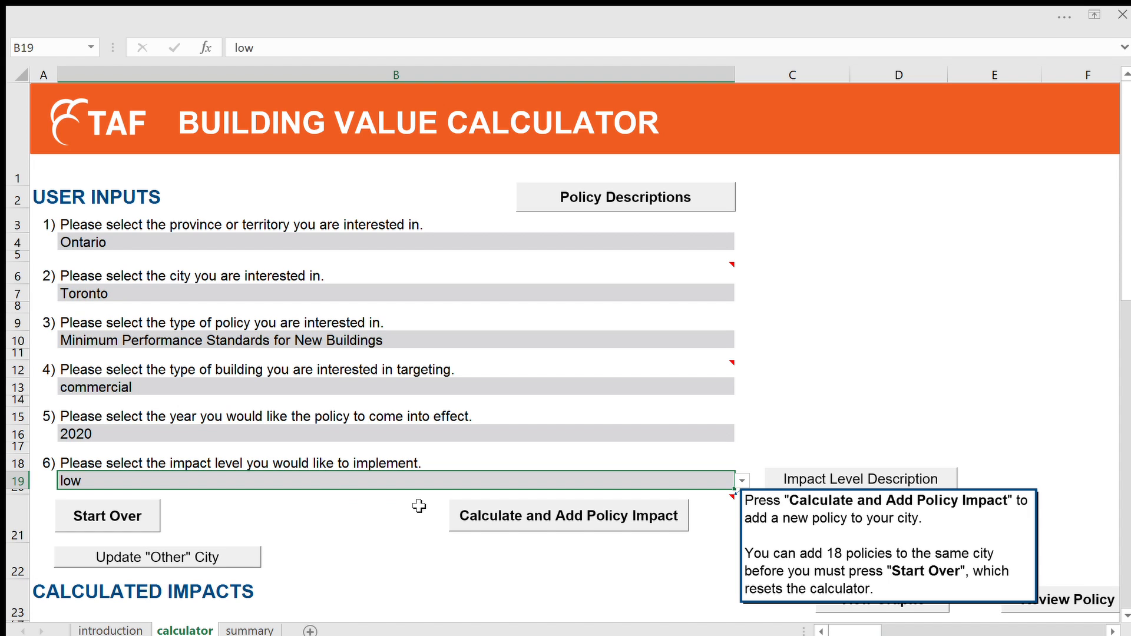
- Calculate and add the policy impact, and review the results in the calculated impacts table
left_click(559, 530)
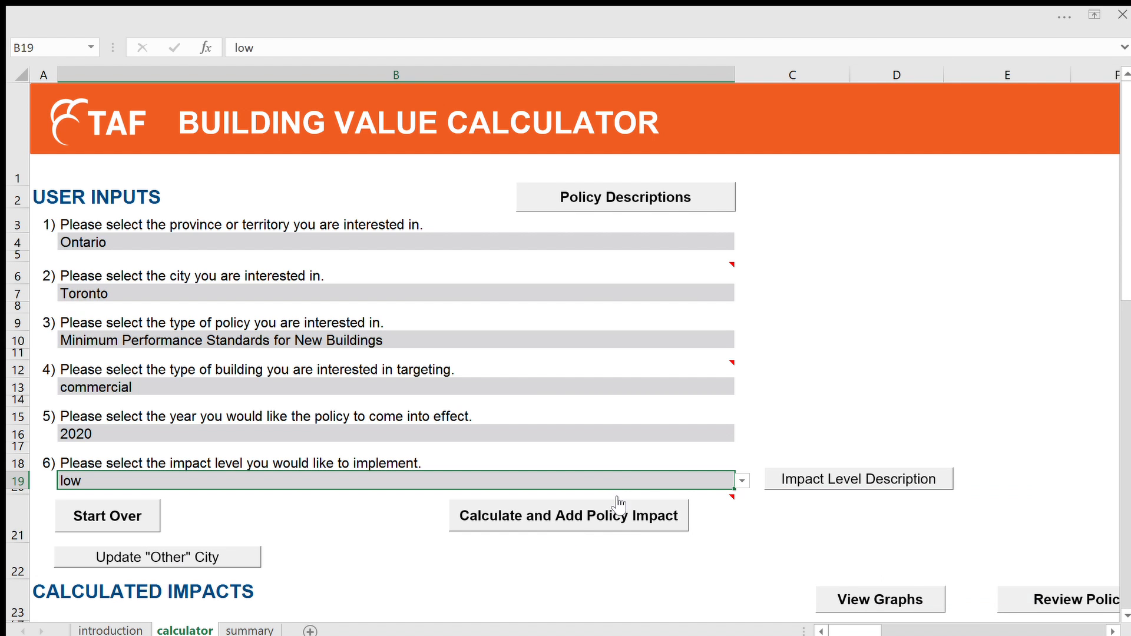
scroll(595, 480, "down", 2)
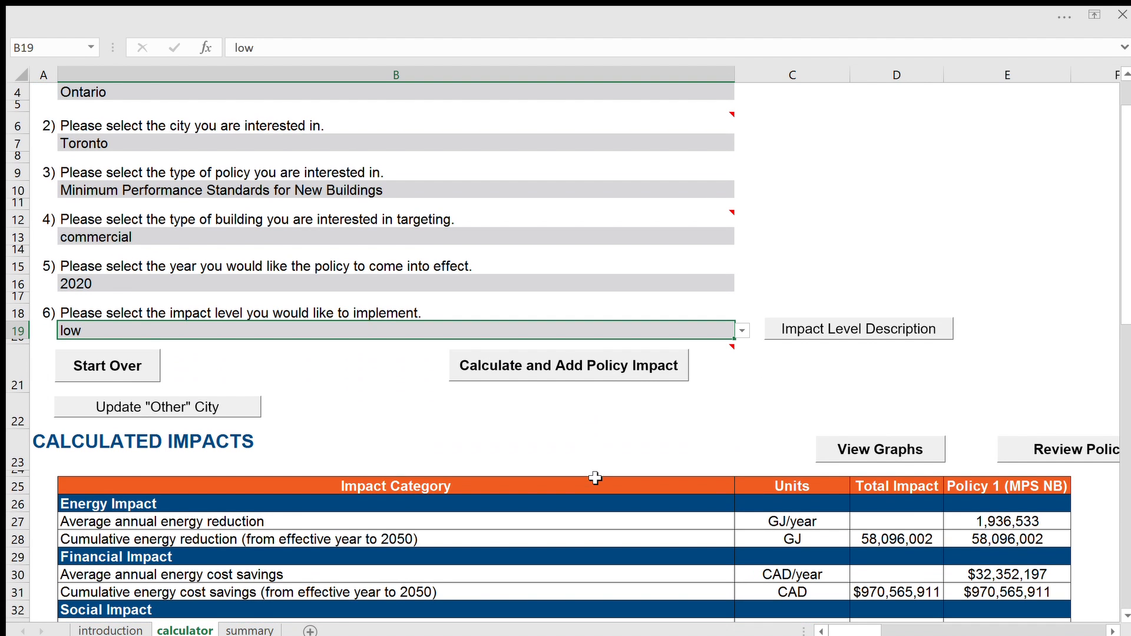
scroll(585, 435, "down", 1)
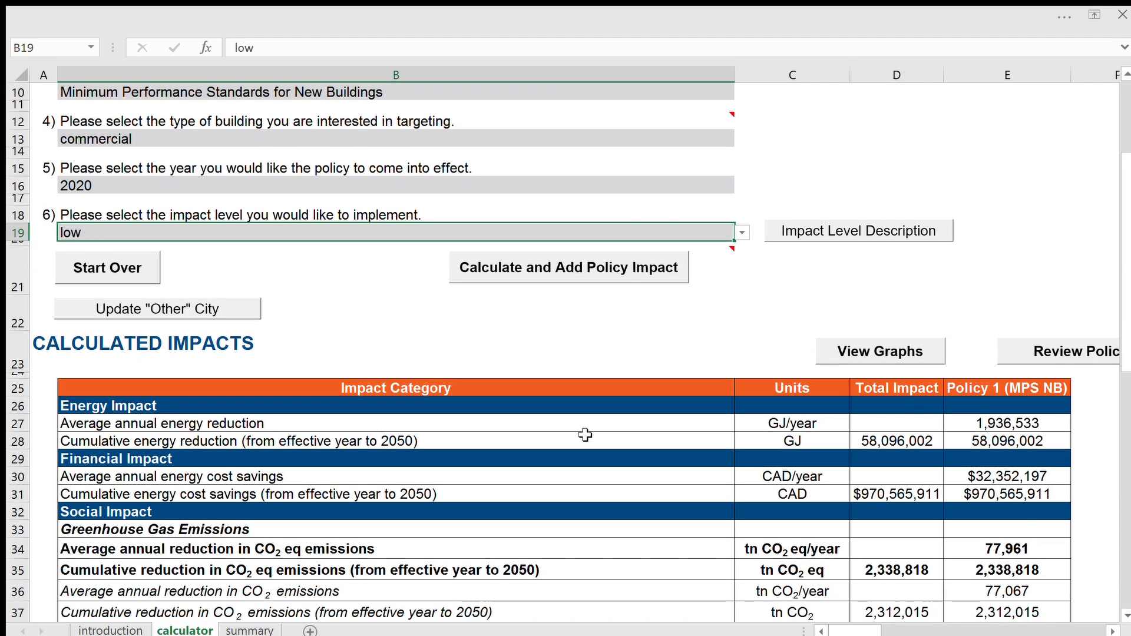
scroll(585, 435, "down", 1)
scroll(585, 435, "down", 1)
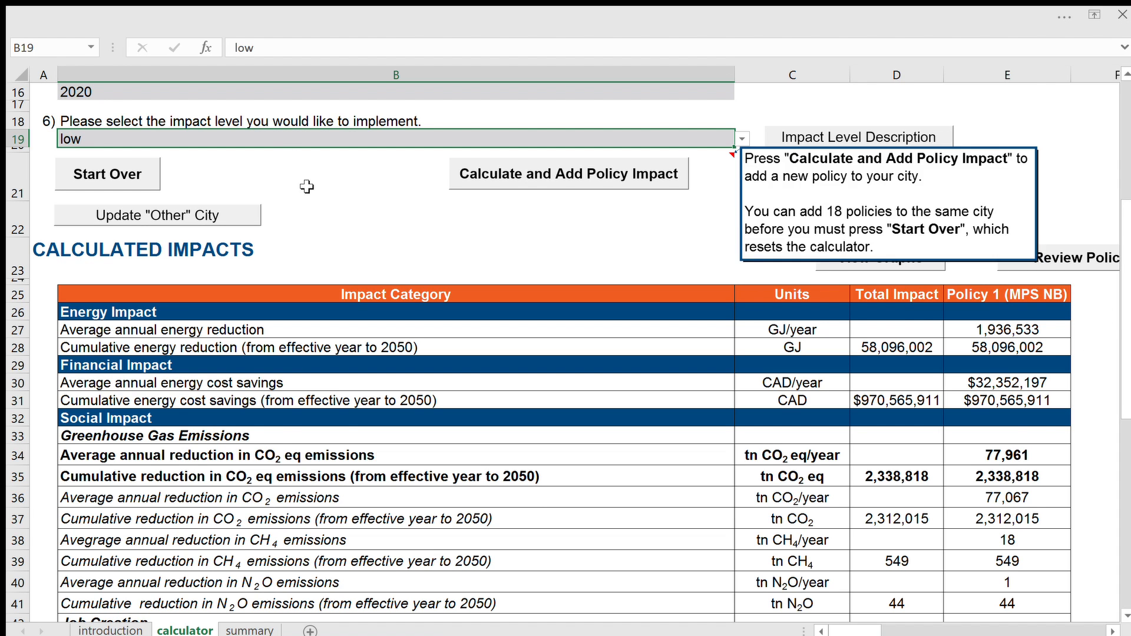
- Start the calculator over to clear all user inputs and calculated policies
scroll(323, 209, "up", 1)
scroll(324, 209, "up", 2)
mouse_move(147, 321)
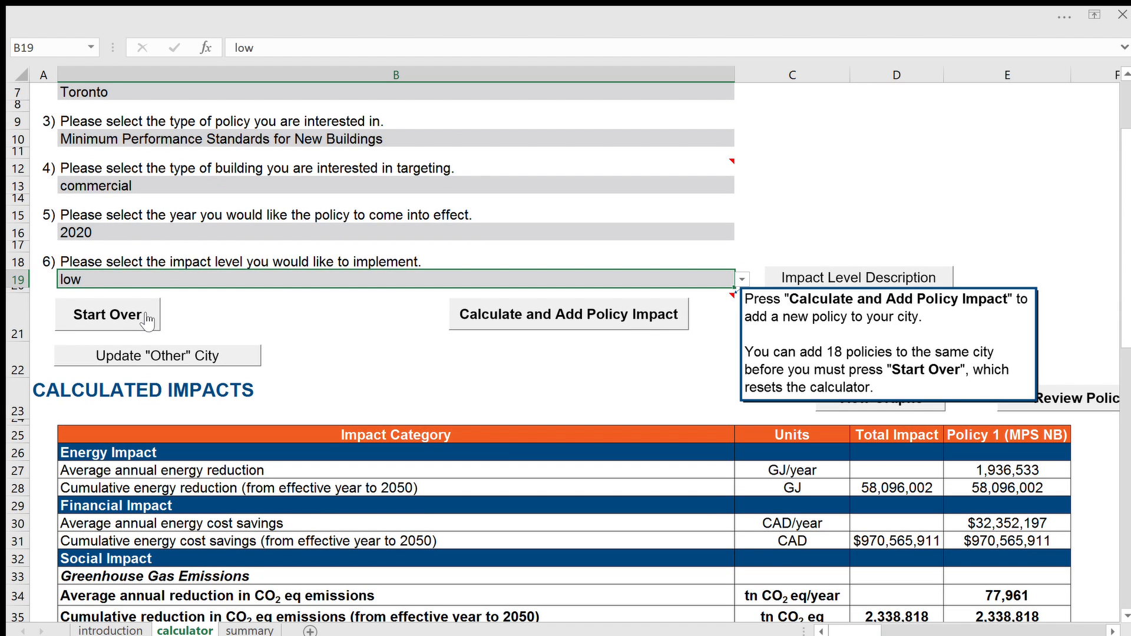
left_click(147, 321)
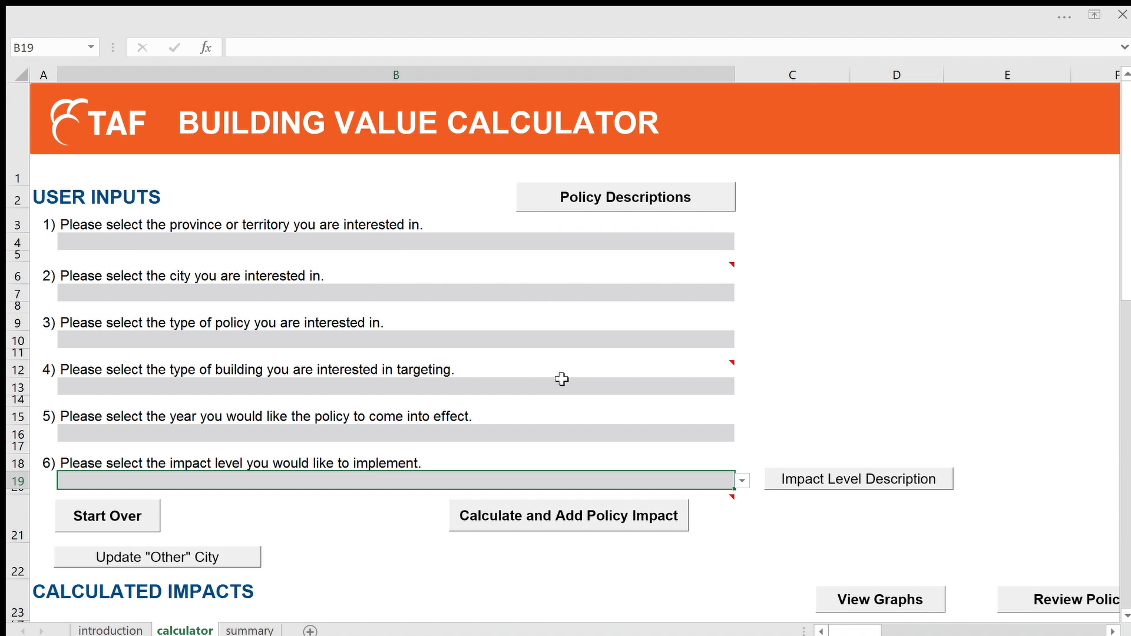
- Set the province to Ontario and the city to Other for a new analysis
left_click(725, 244)
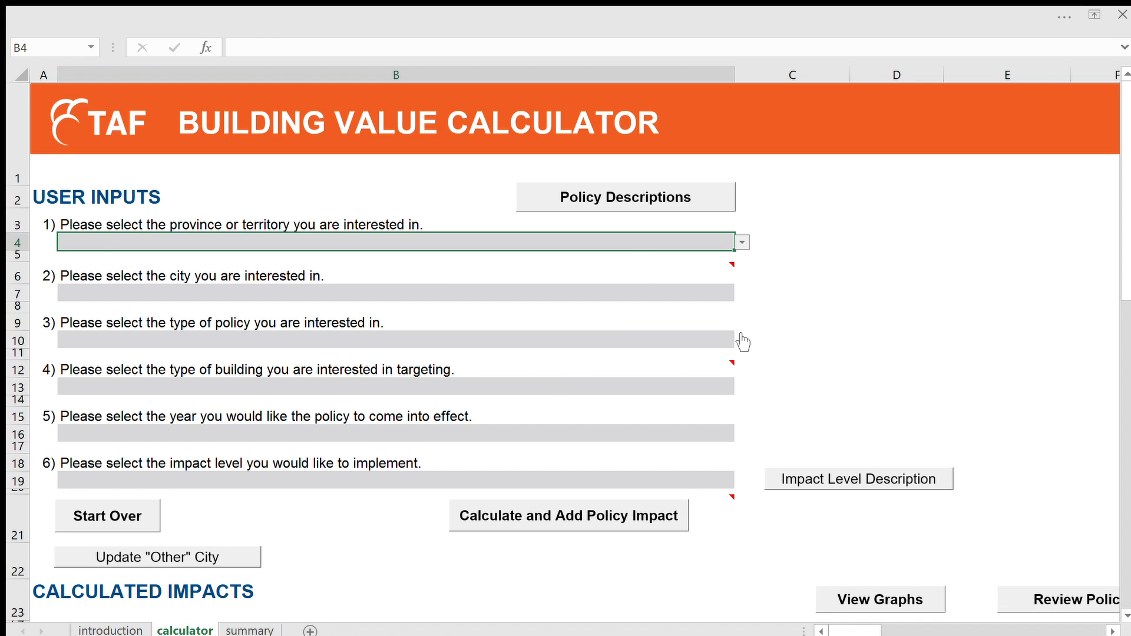
left_click(471, 292)
left_click(468, 291)
type("Other")
key("Return")
- Set the policy type to Incentives and the building type to multi unit residential over four storeys
type("Incentives")
key("Return")
left_click(743, 387)
left_click(663, 431)
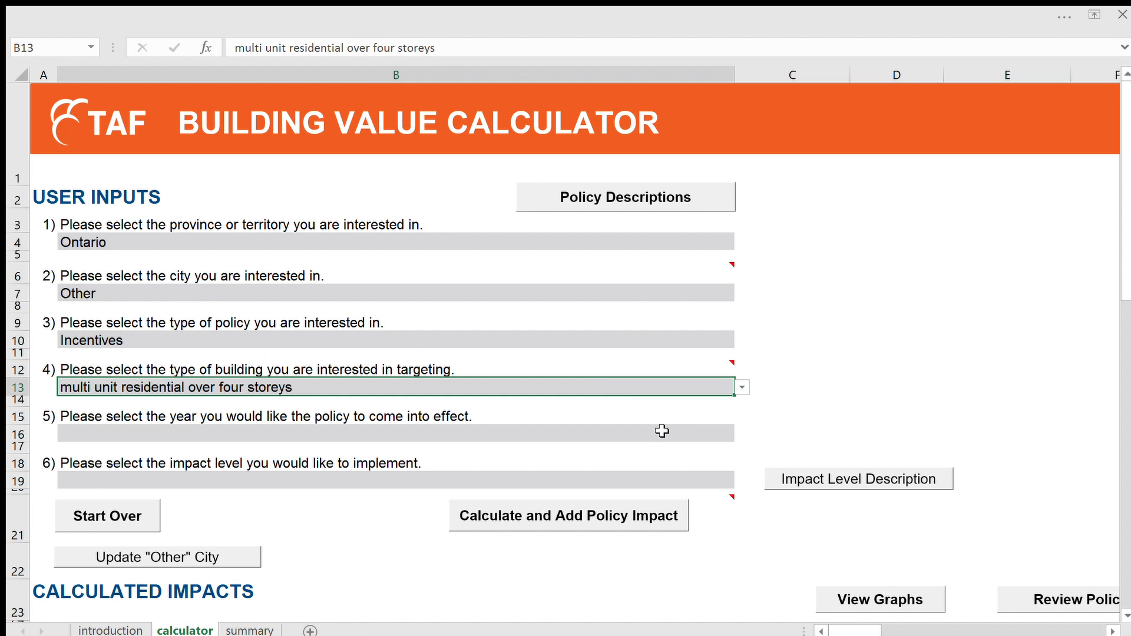
- Calculate and add the policy impact with an effective year of 2020 and a medium impact level
type("2020")
key("Return")
type("medium")
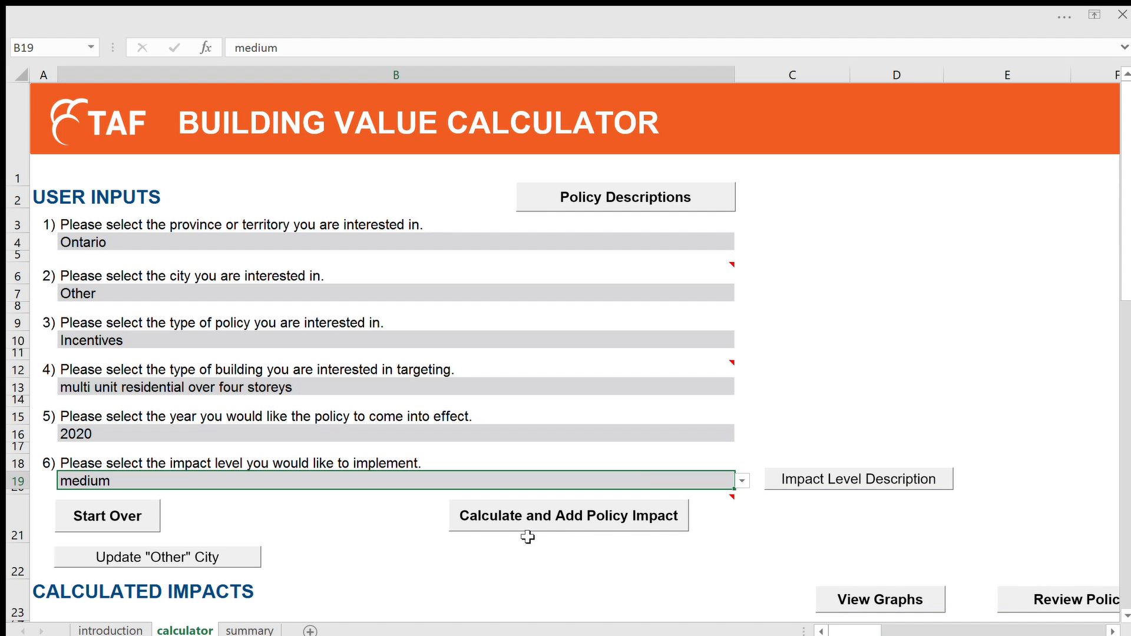
mouse_move(557, 532)
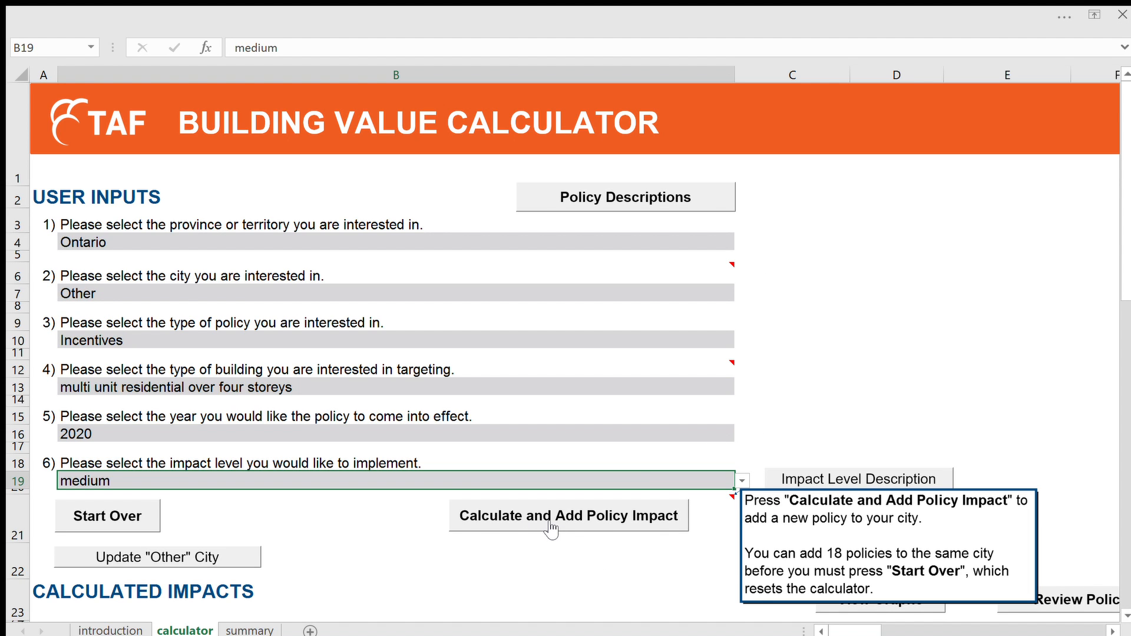
left_click(551, 530)
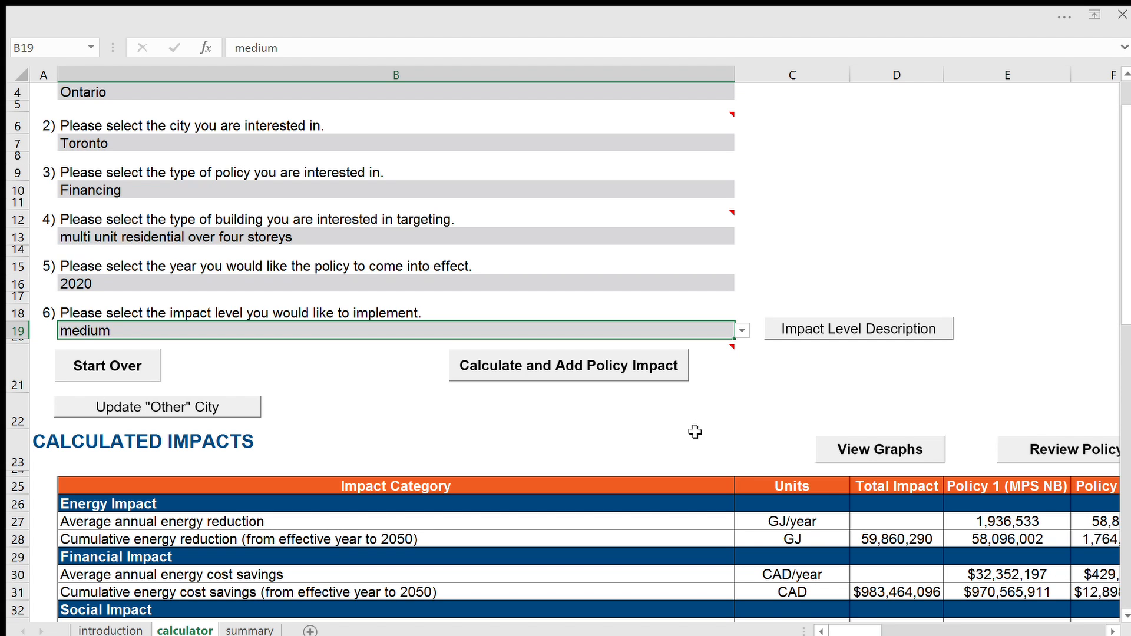
- Look through the calculated impacts table for both policies and open the summary graphs
scroll(695, 427, "down", 3)
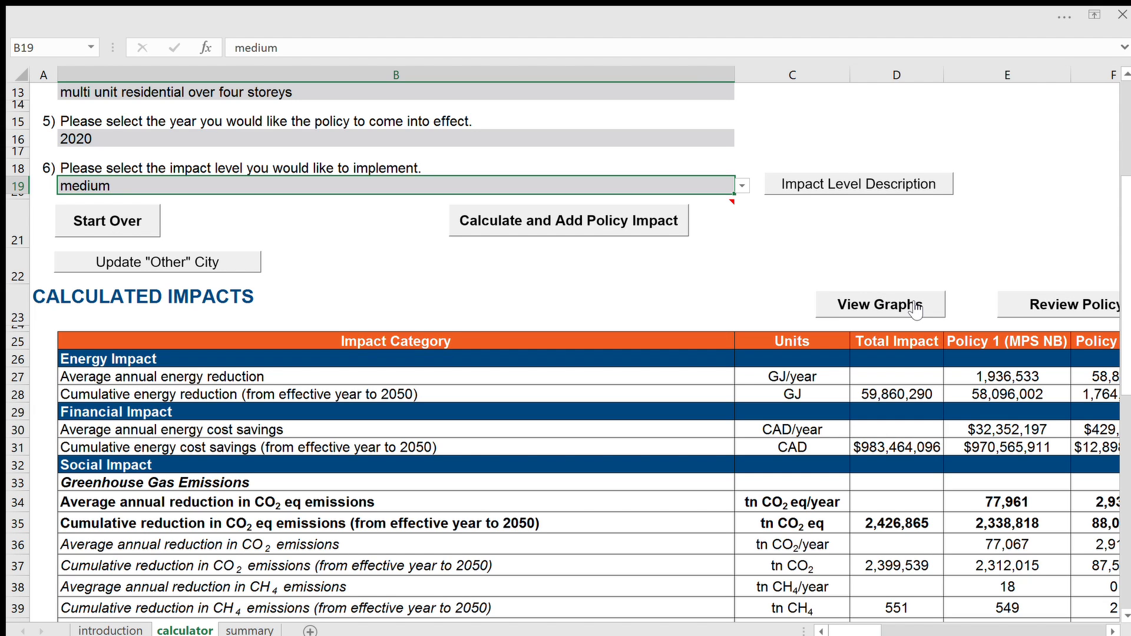
scroll(1001, 306, "down", 3)
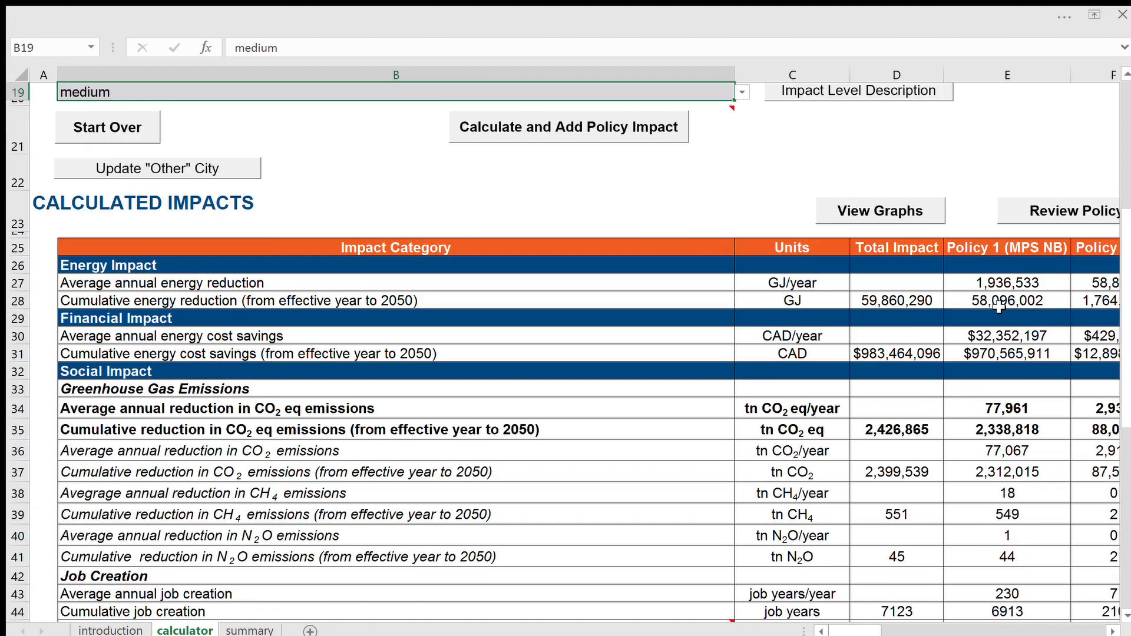
scroll(986, 331, "down", 4)
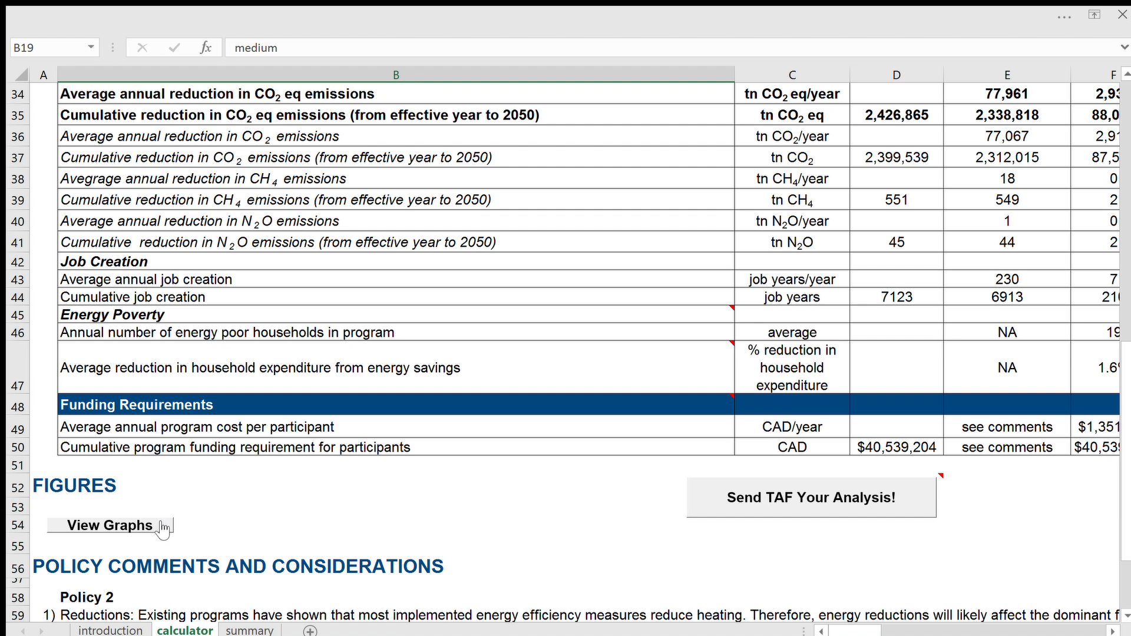
scroll(571, 533, "up", 4)
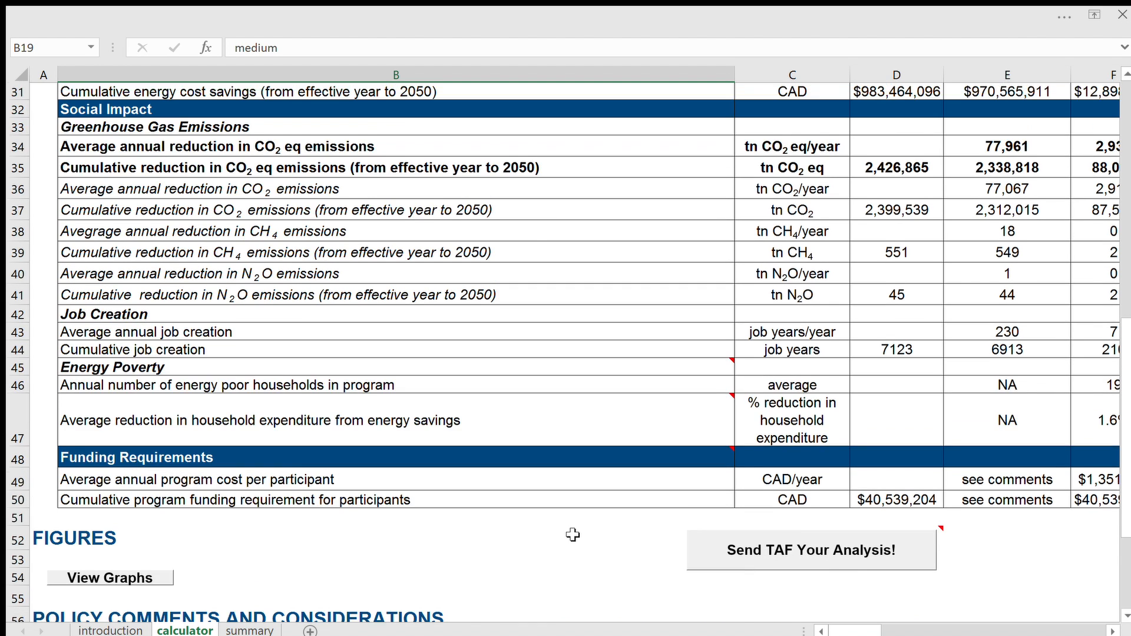
left_click(917, 139)
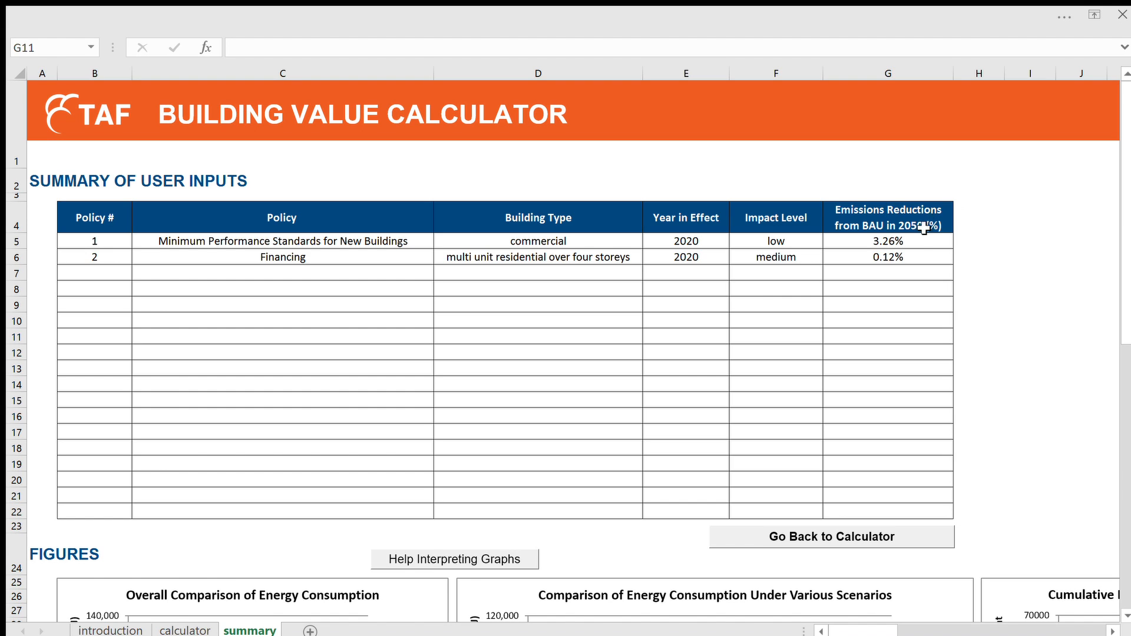
- Examine the summary charts of energy consumption, energy costs and GHG emissions, including the cumulative reductions for each policy
scroll(1013, 392, "down", 2)
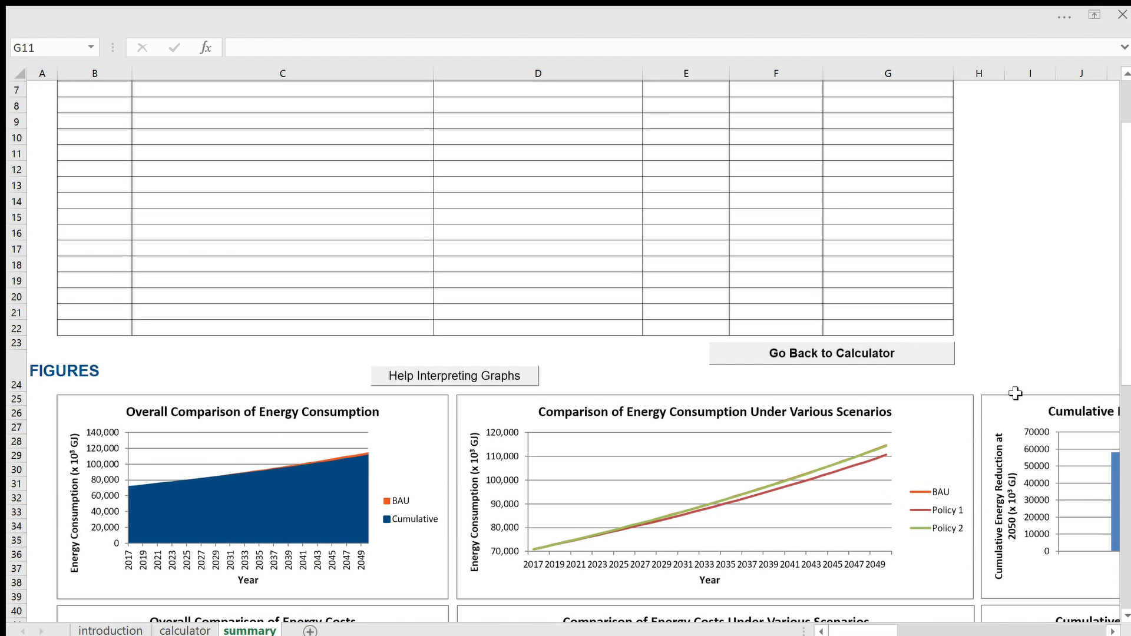
scroll(1013, 313, "down", 1)
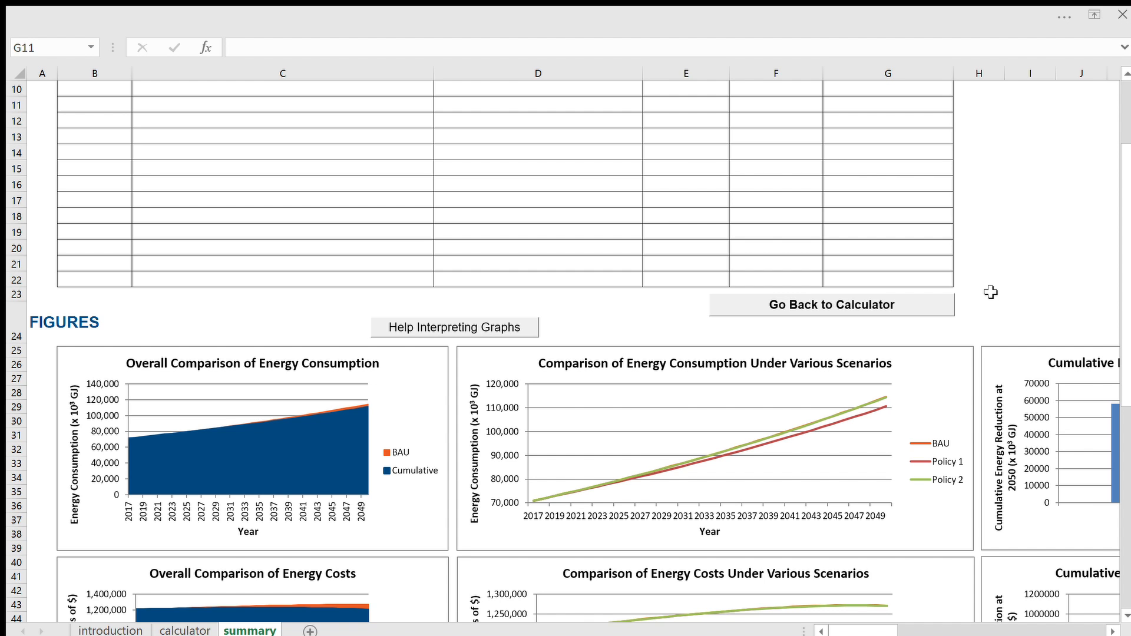
scroll(991, 292, "down", 2)
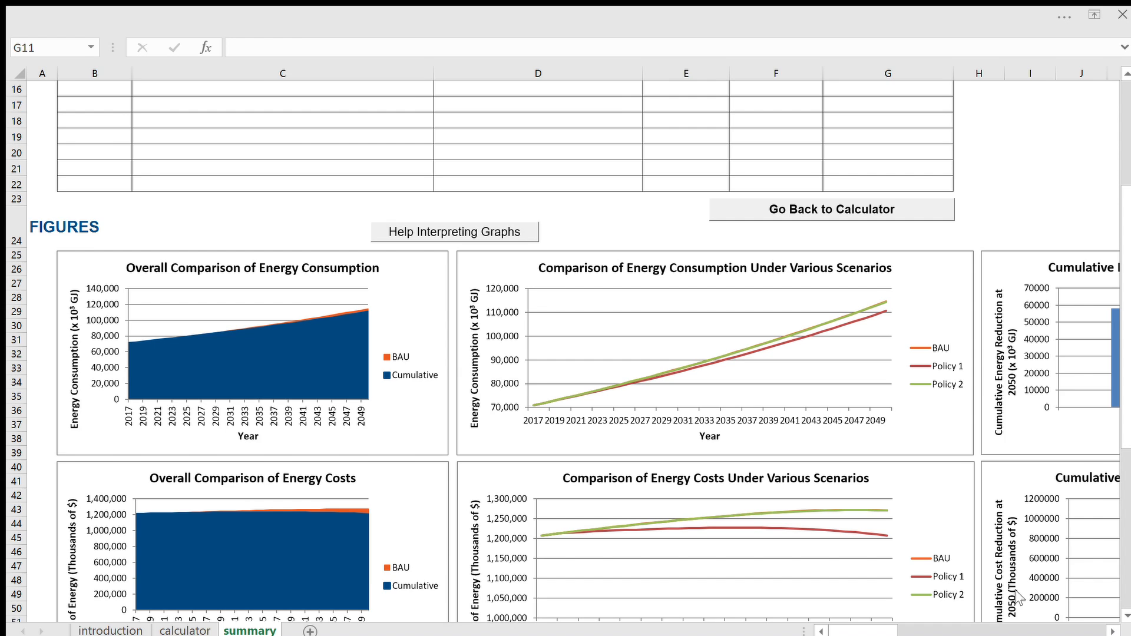
left_click(1109, 630)
left_click(1109, 631)
left_click(1109, 631)
left_click(1109, 631)
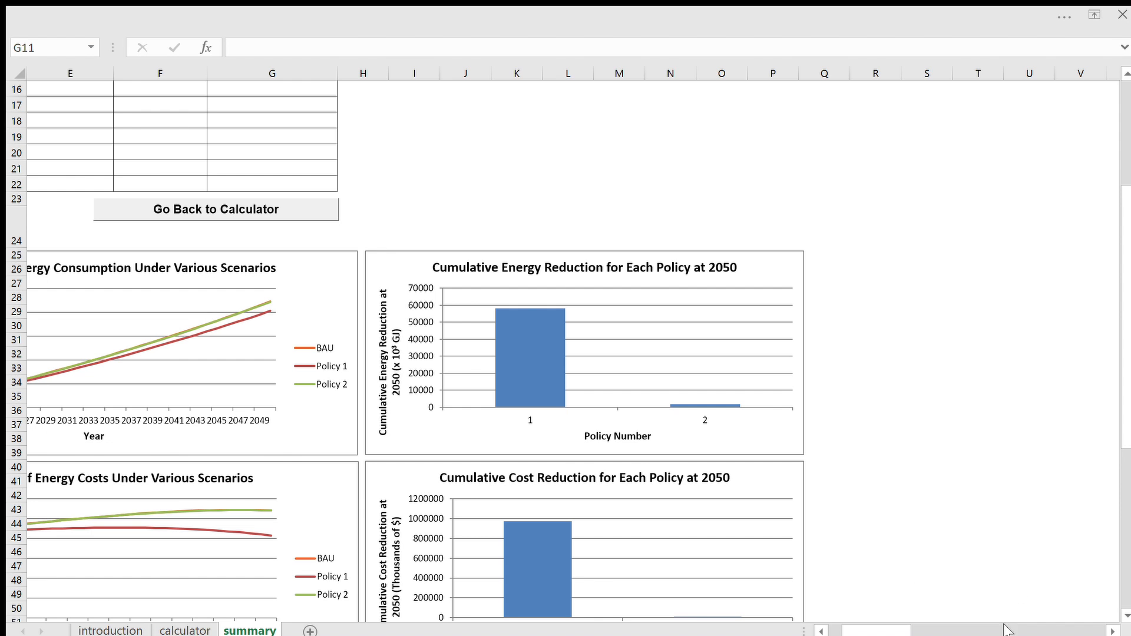
left_click(820, 631)
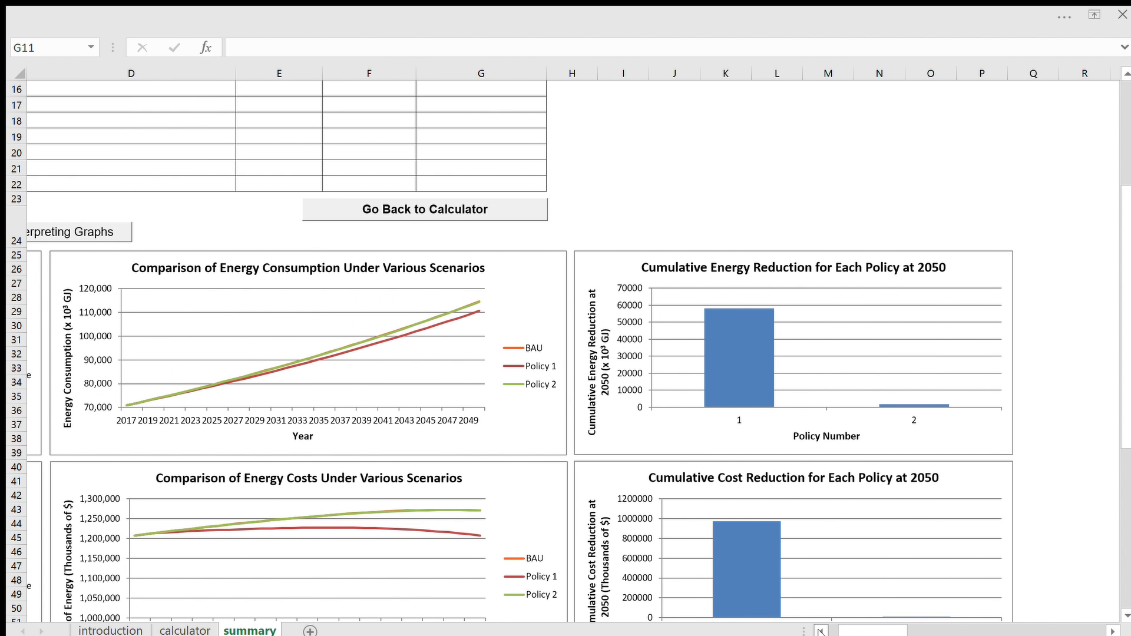
left_click(820, 630)
left_click(820, 630)
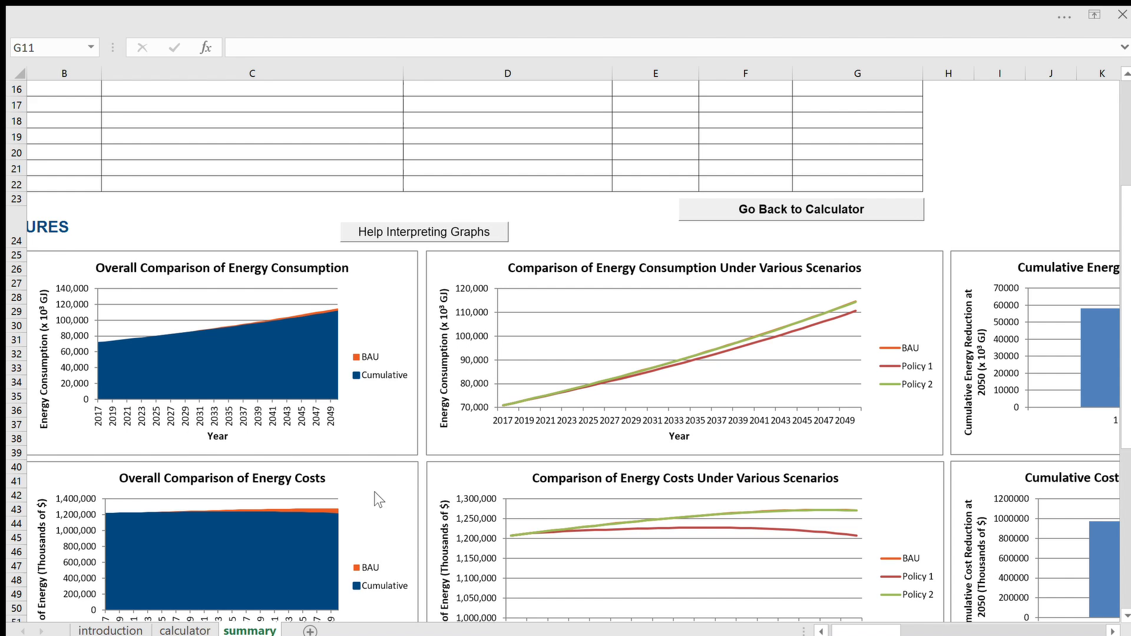
scroll(384, 487, "down", 4)
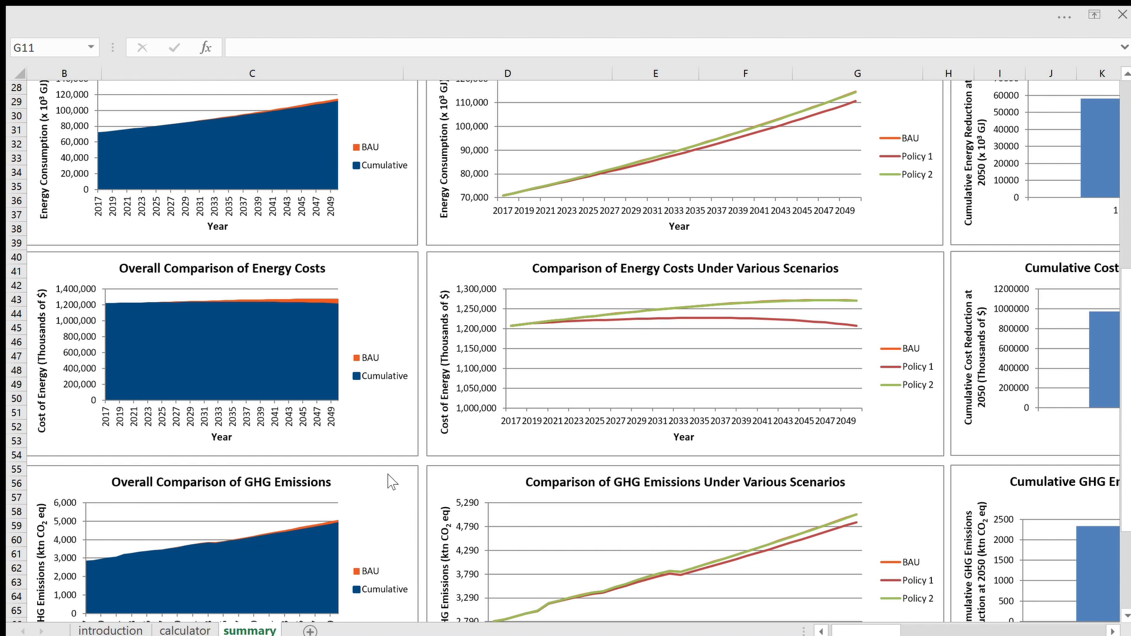
- Open the help on interpreting the graphs above the summary charts and go back to the calculator
scroll(434, 470, "up", 3)
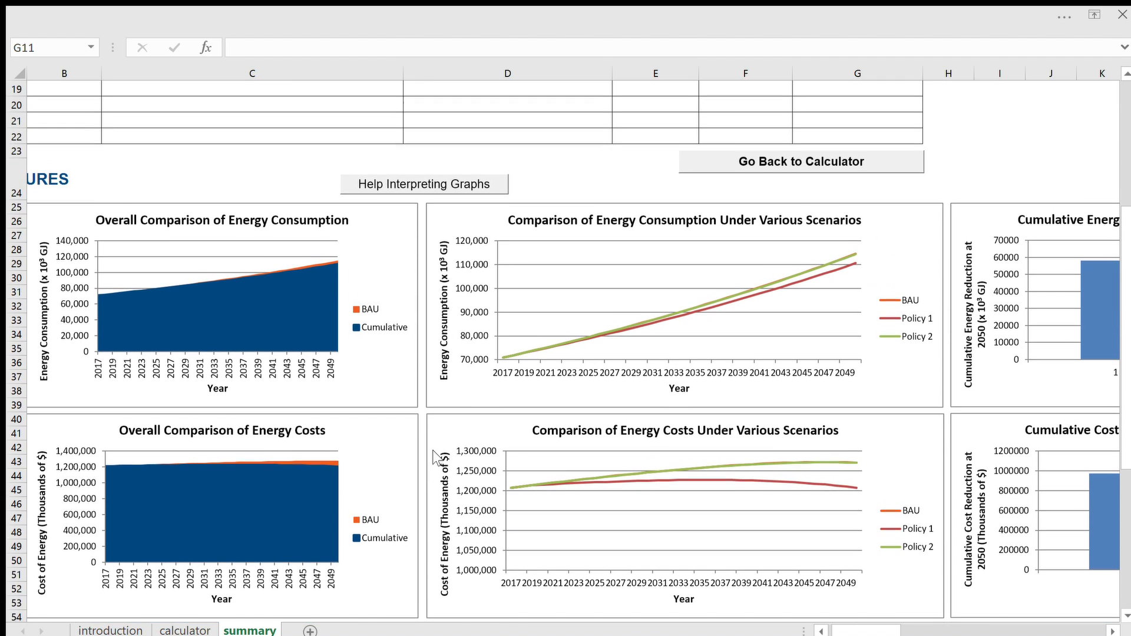
left_click(494, 182)
left_click(813, 160)
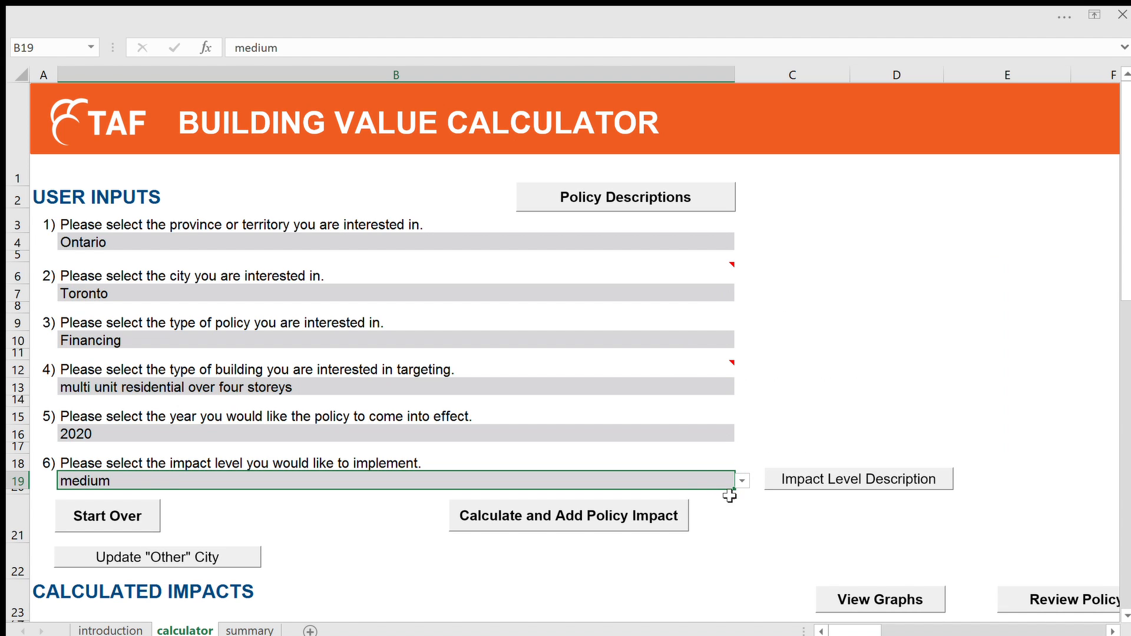
- Read the note on adding policies to the city, and consult the policy descriptions and the impact level description
mouse_move(731, 496)
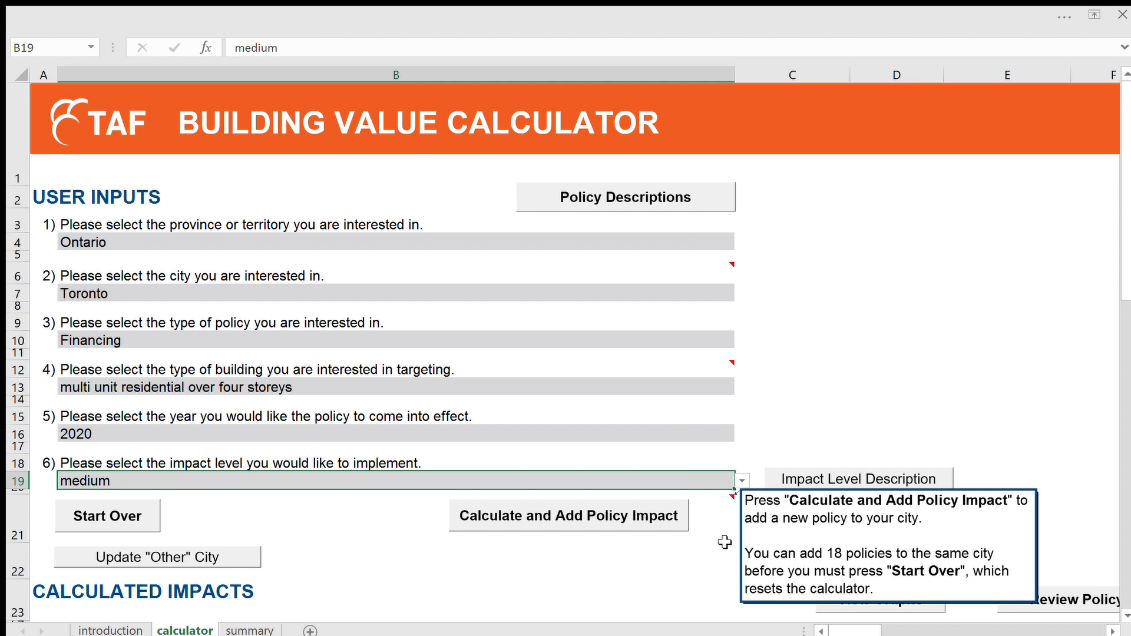
scroll(725, 542, "down", 7)
scroll(725, 542, "up", 7)
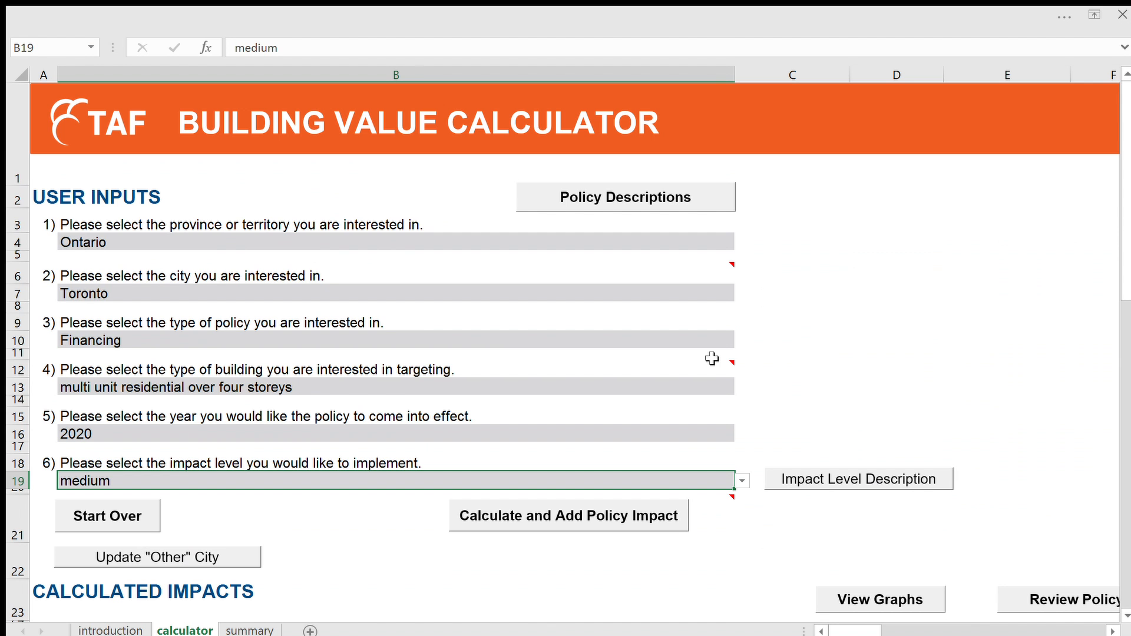
left_click(713, 199)
left_click(904, 483)
- Look through the calculated impacts table down to the funding requirements and open the summary graphs
scroll(755, 448, "down", 1)
scroll(790, 383, "down", 1)
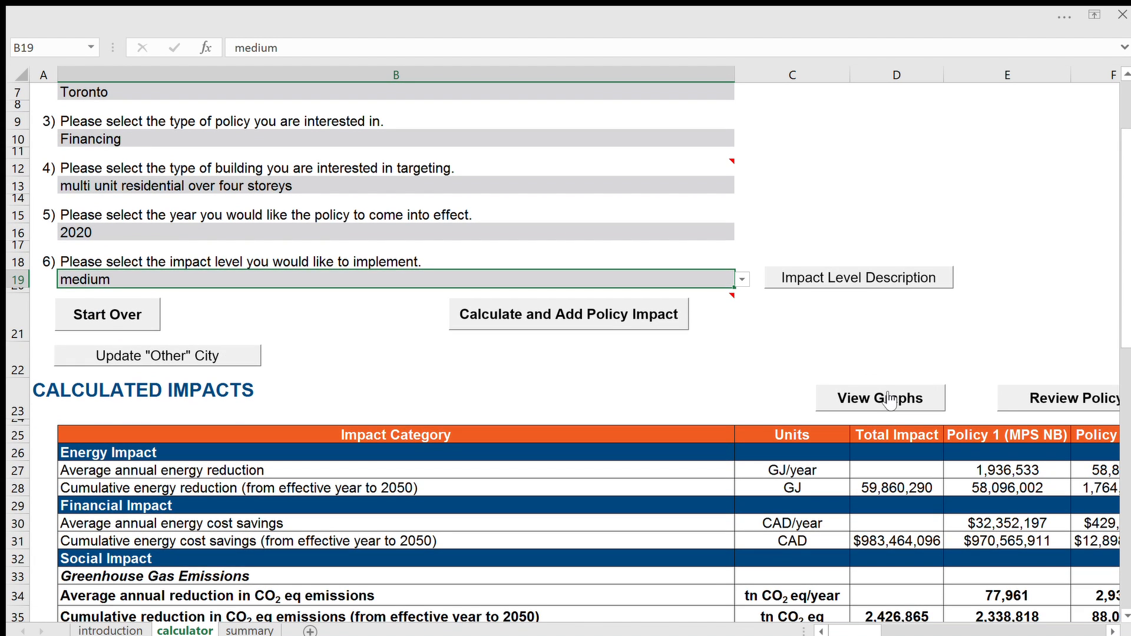
scroll(614, 397, "down", 6)
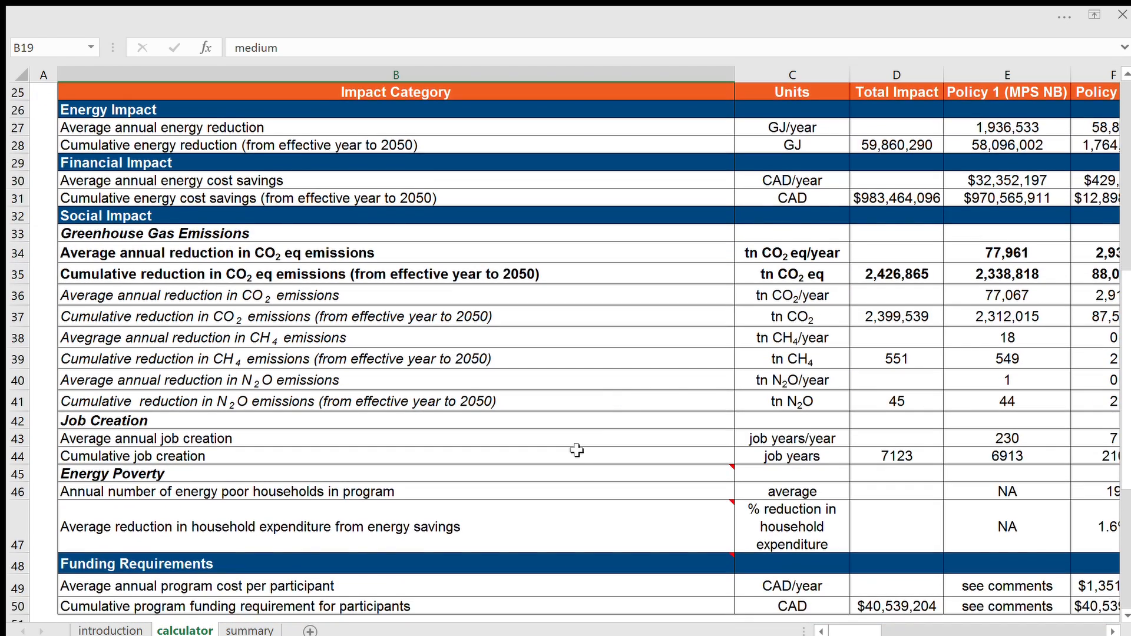
scroll(577, 451, "down", 3)
left_click(144, 581)
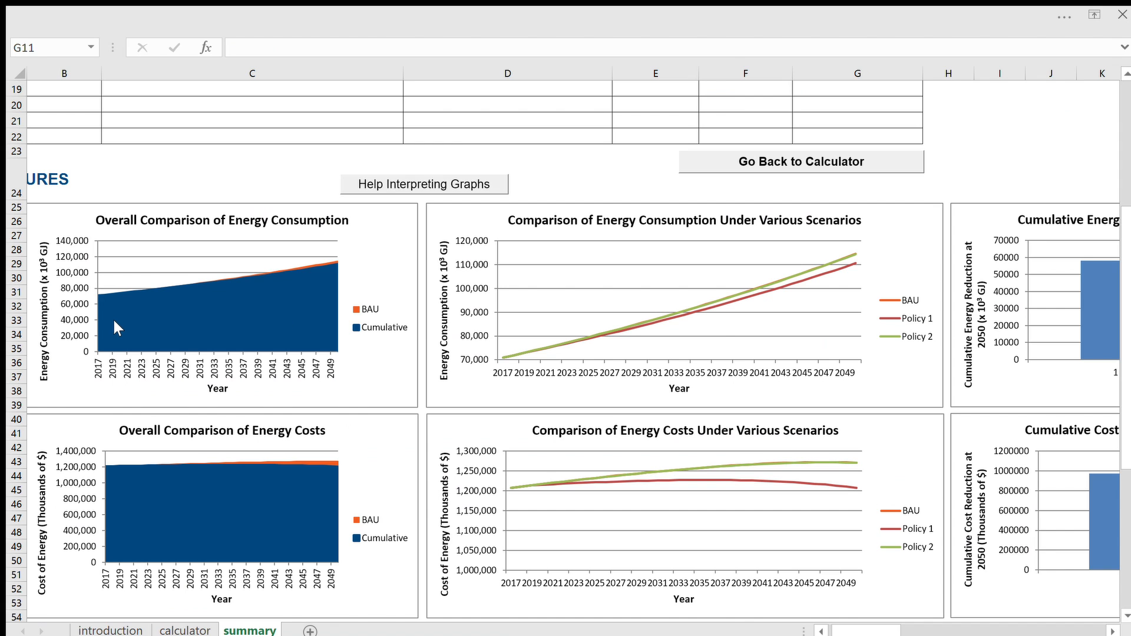
- Go back to the calculator and open the policy review for the calculated impacts
left_click(802, 162)
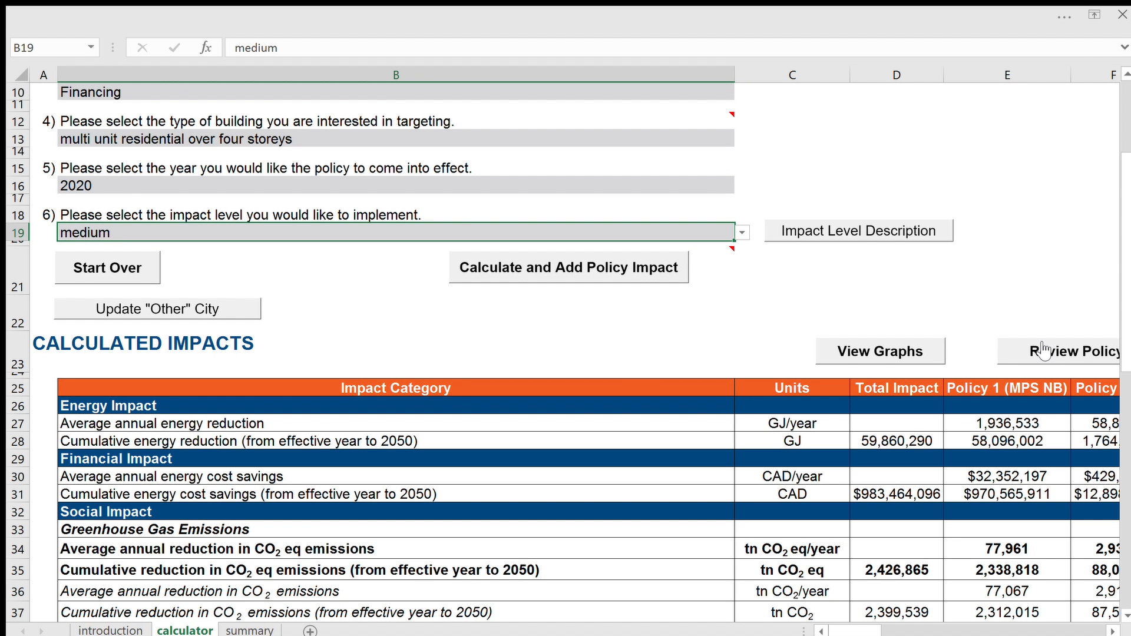
left_click(1113, 631)
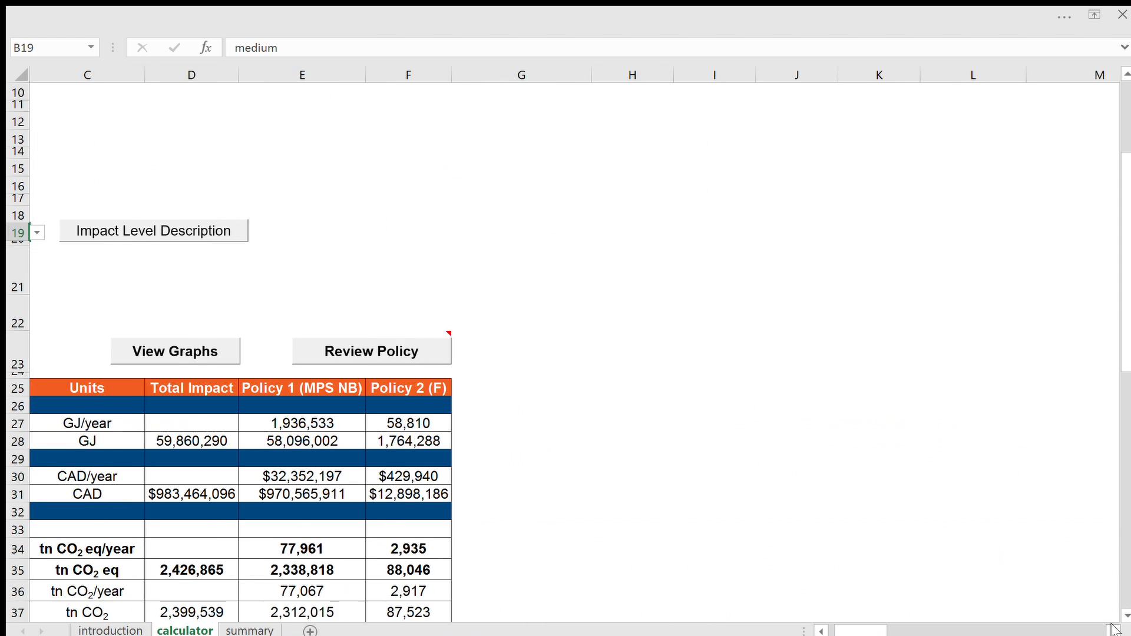
left_click(402, 357)
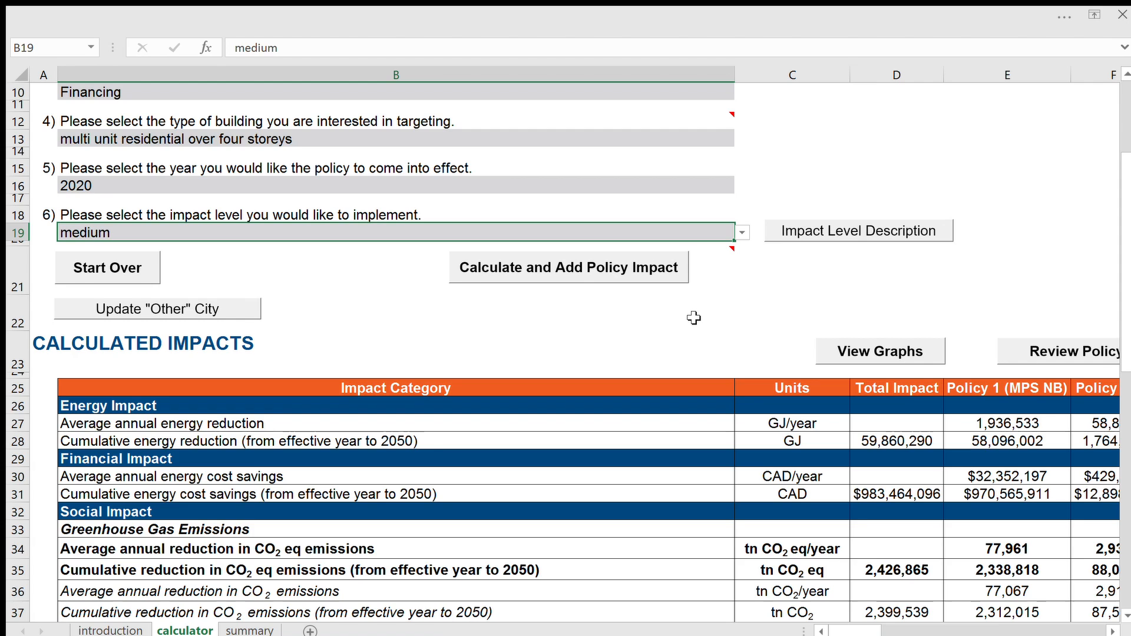
- Look over the user inputs and the calculated impacts from energy impact down to energy poverty
scroll(694, 318, "up", 4)
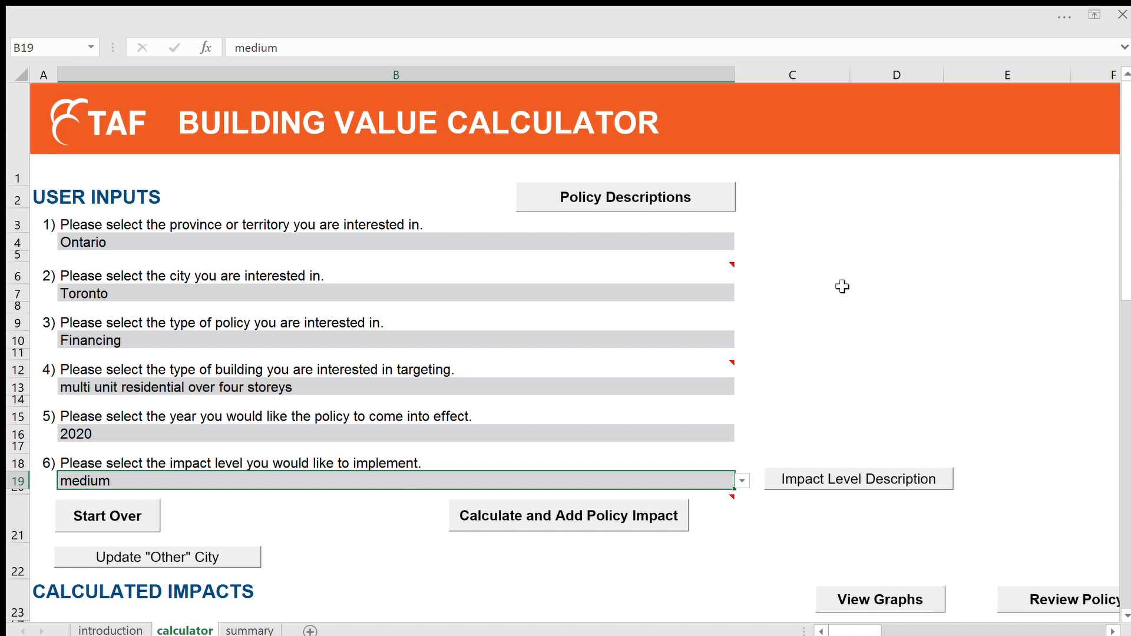
scroll(847, 289, "down", 3)
scroll(847, 288, "down", 3)
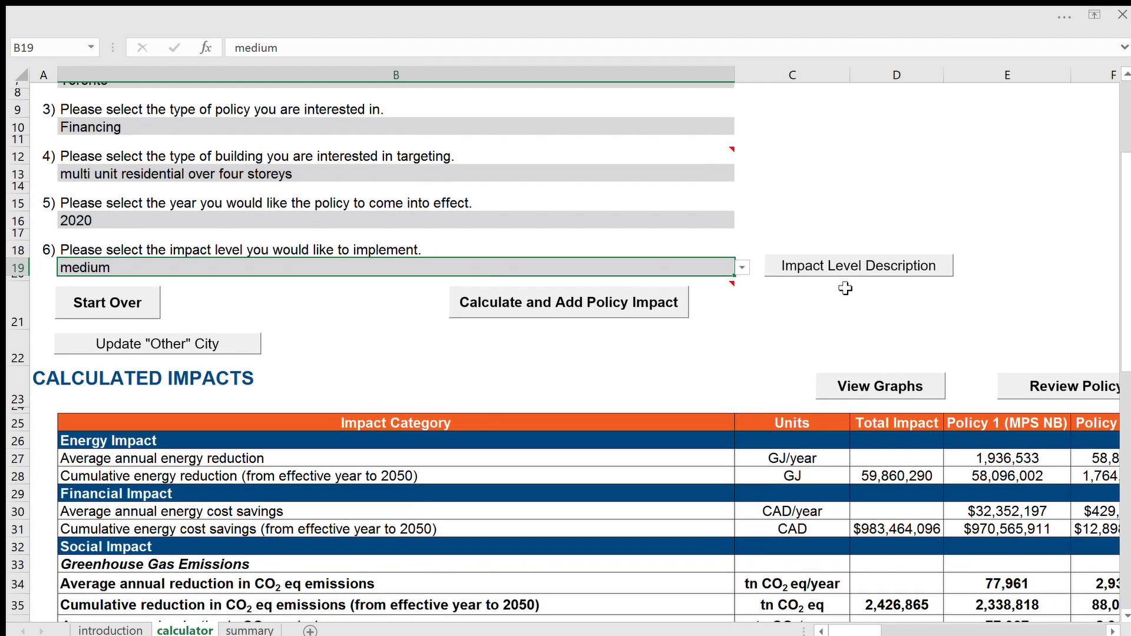
scroll(845, 289, "down", 6)
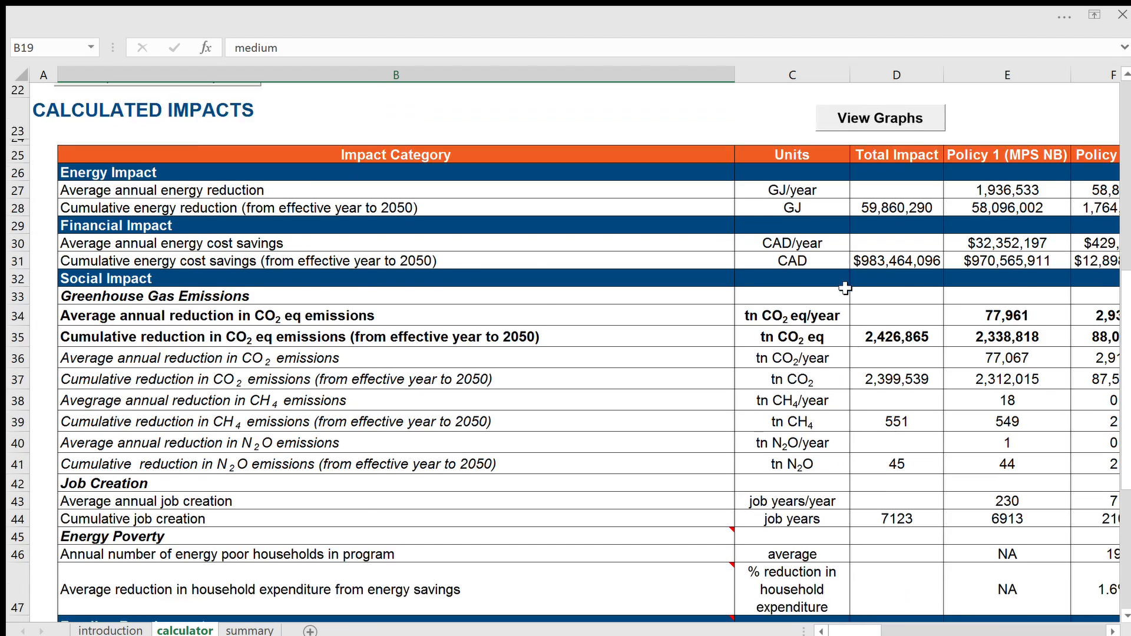